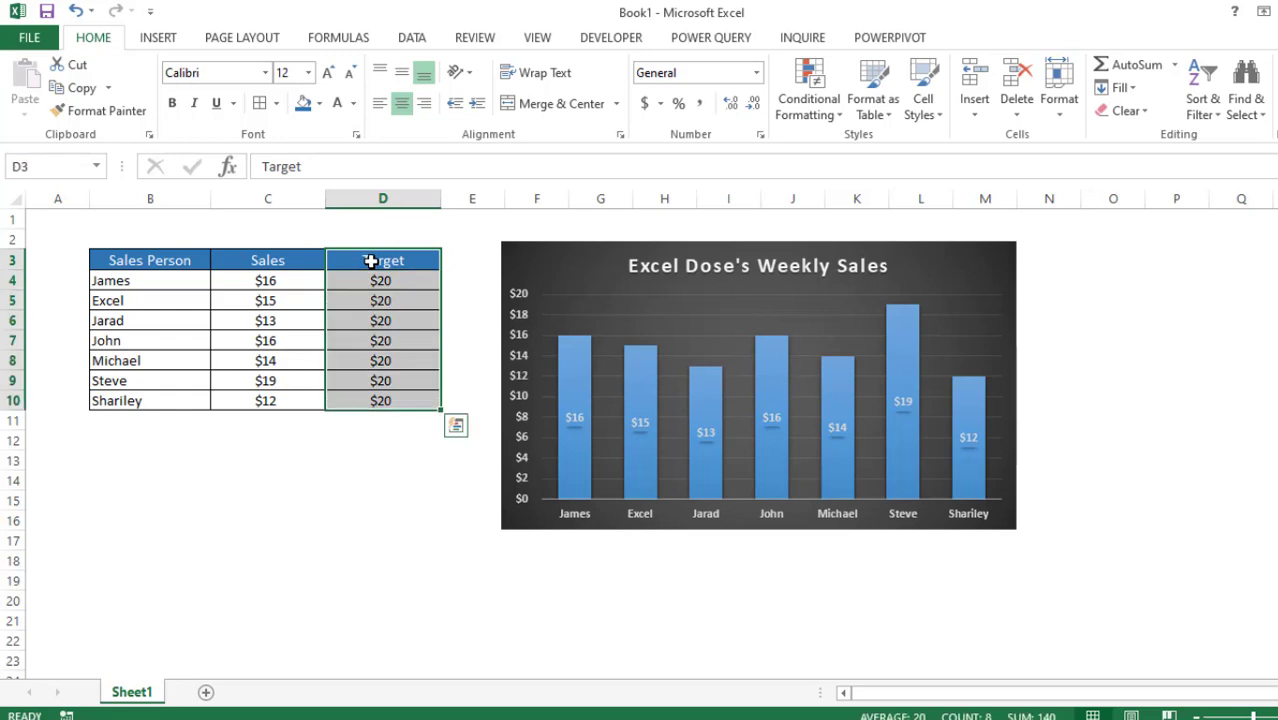
Step: Add the Target column D3:D10 to the weekly sales chart as a new series by copying and pasting it
key("ctrl+c")
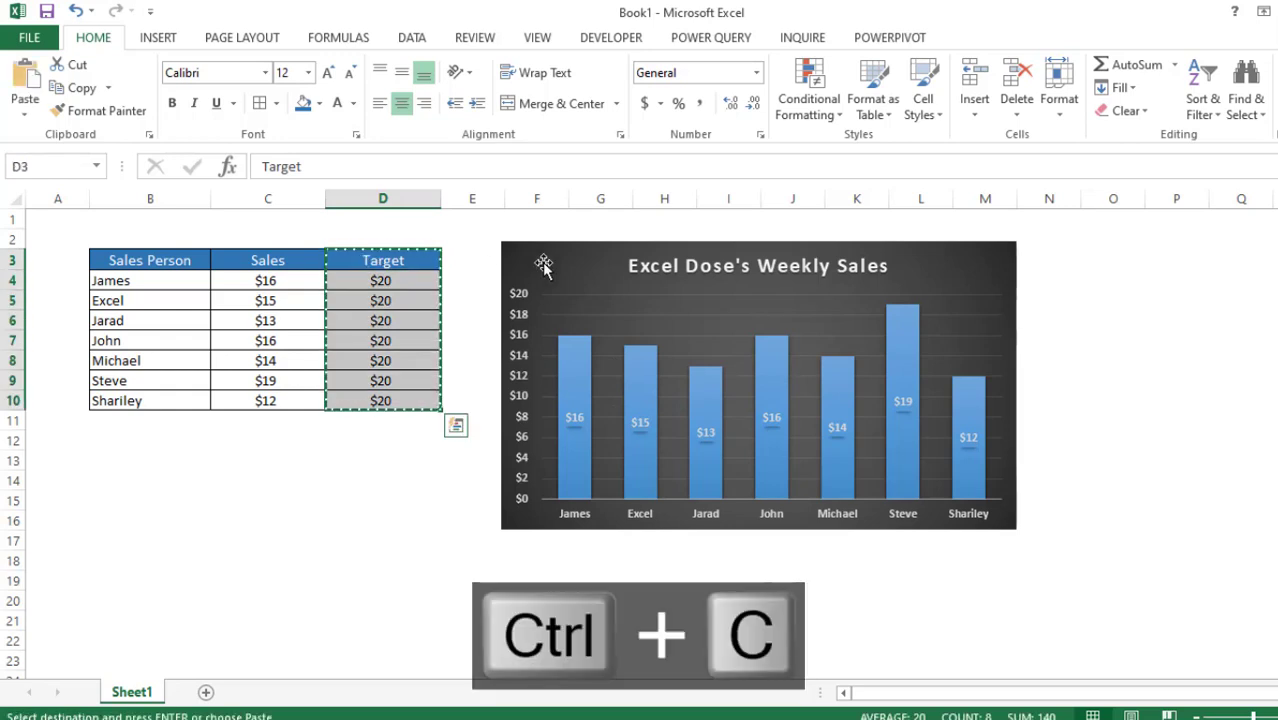
left_click(541, 263)
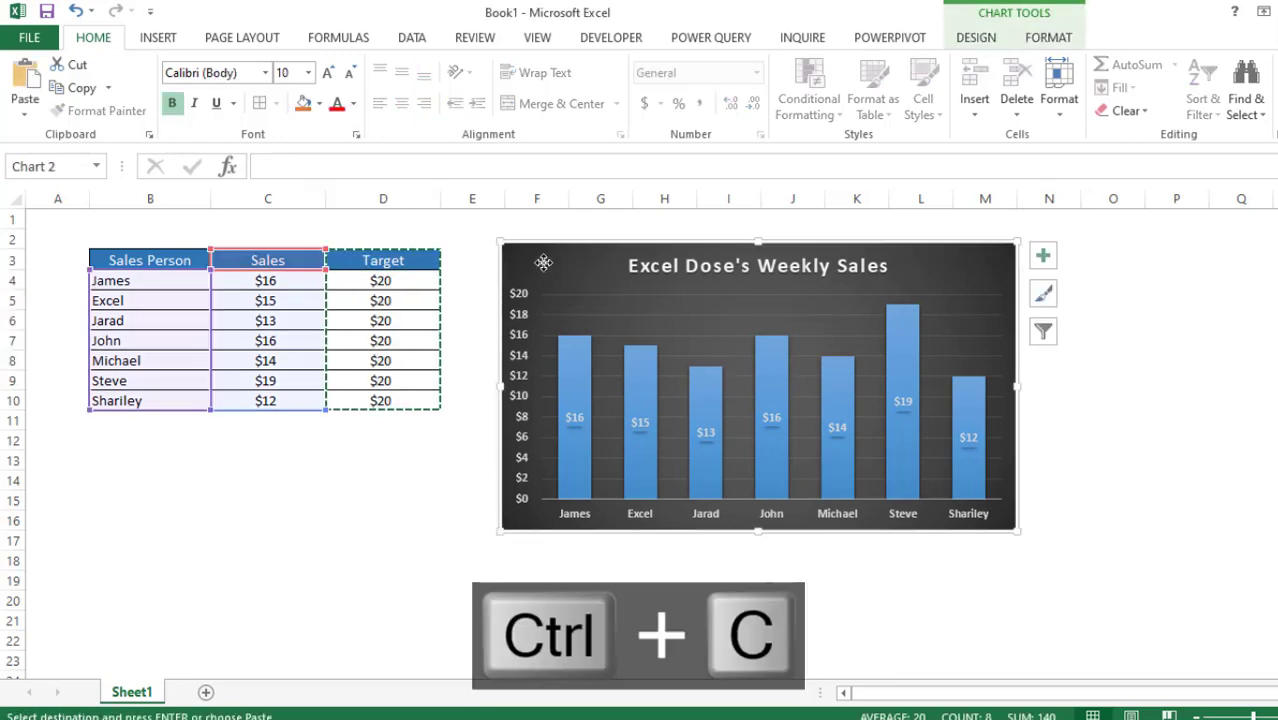
key("ctrl+v")
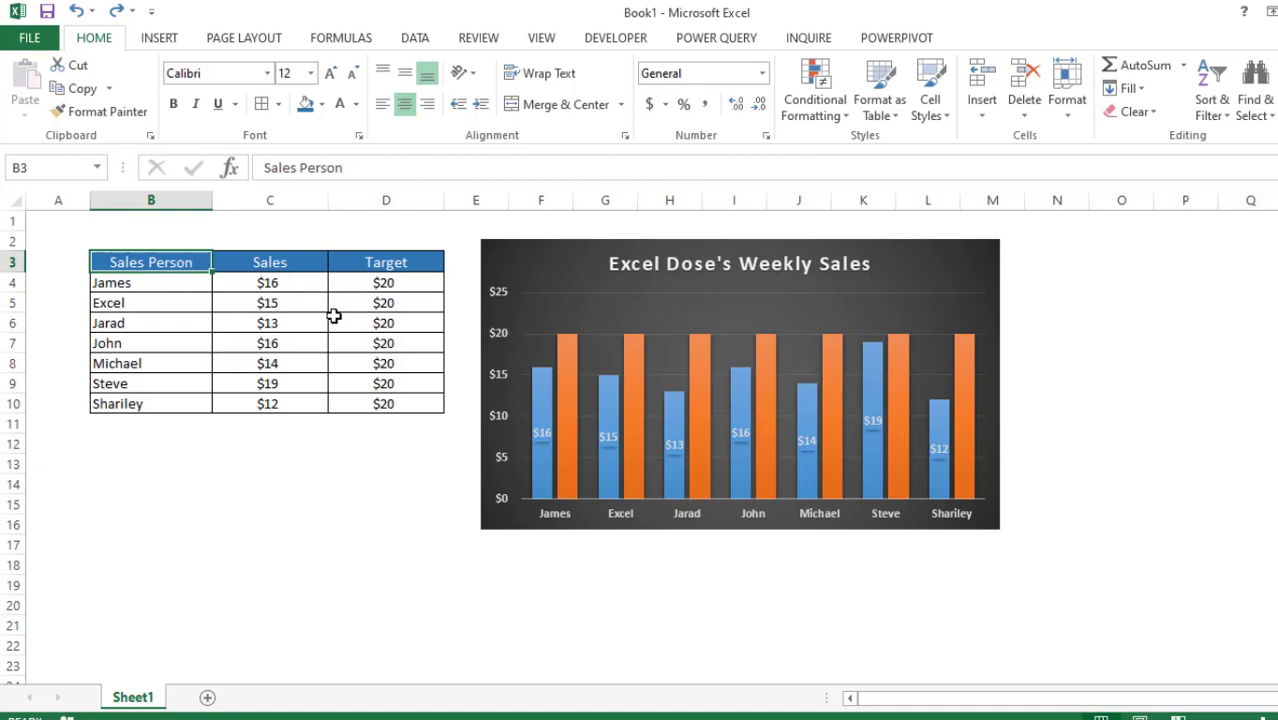
Step: Duplicate the sales table B3:D10 below the original, starting at cell B13
key("ctrl+shift+Right")
key("ctrl+shift+Down")
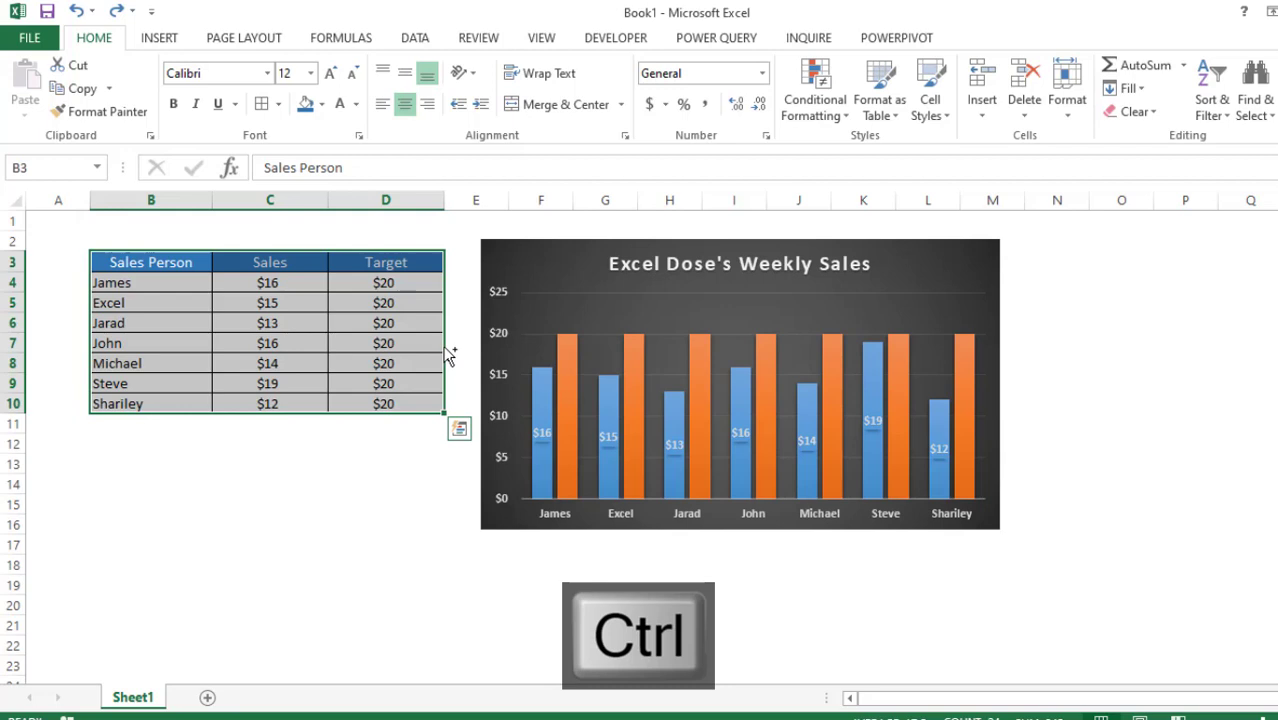
left_click_drag(451, 357, 408, 550)
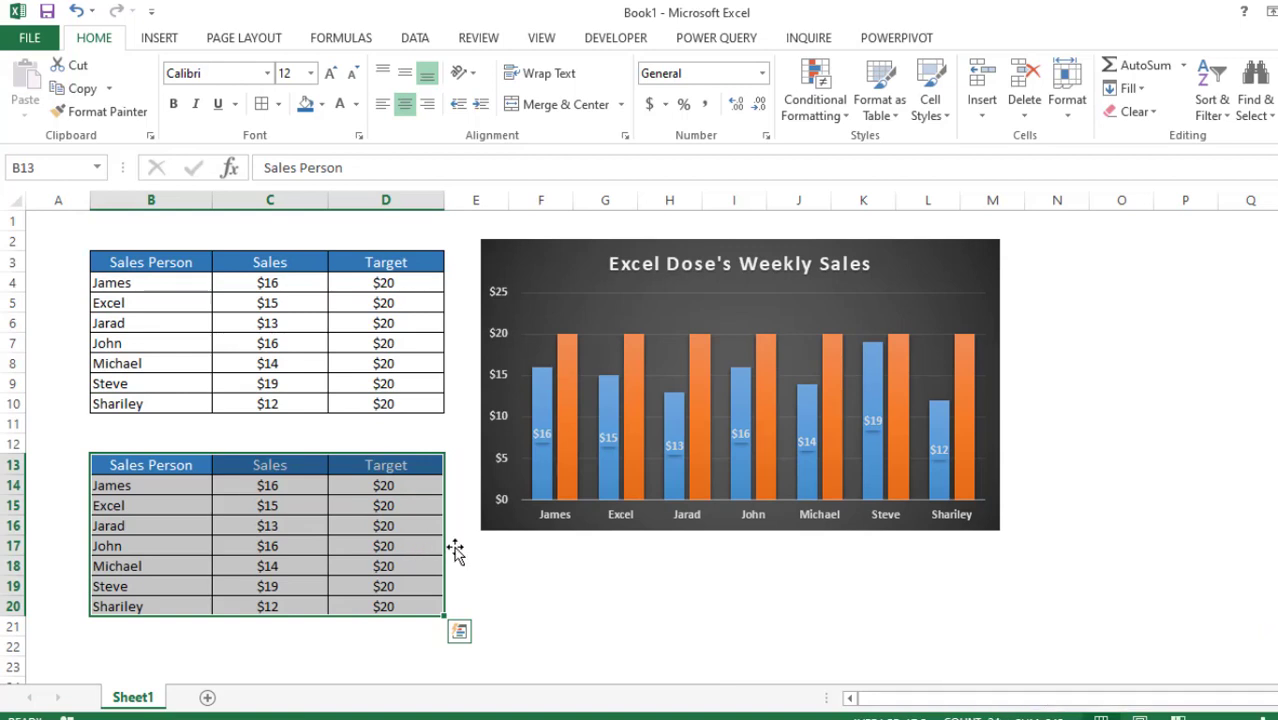
left_click(386, 365)
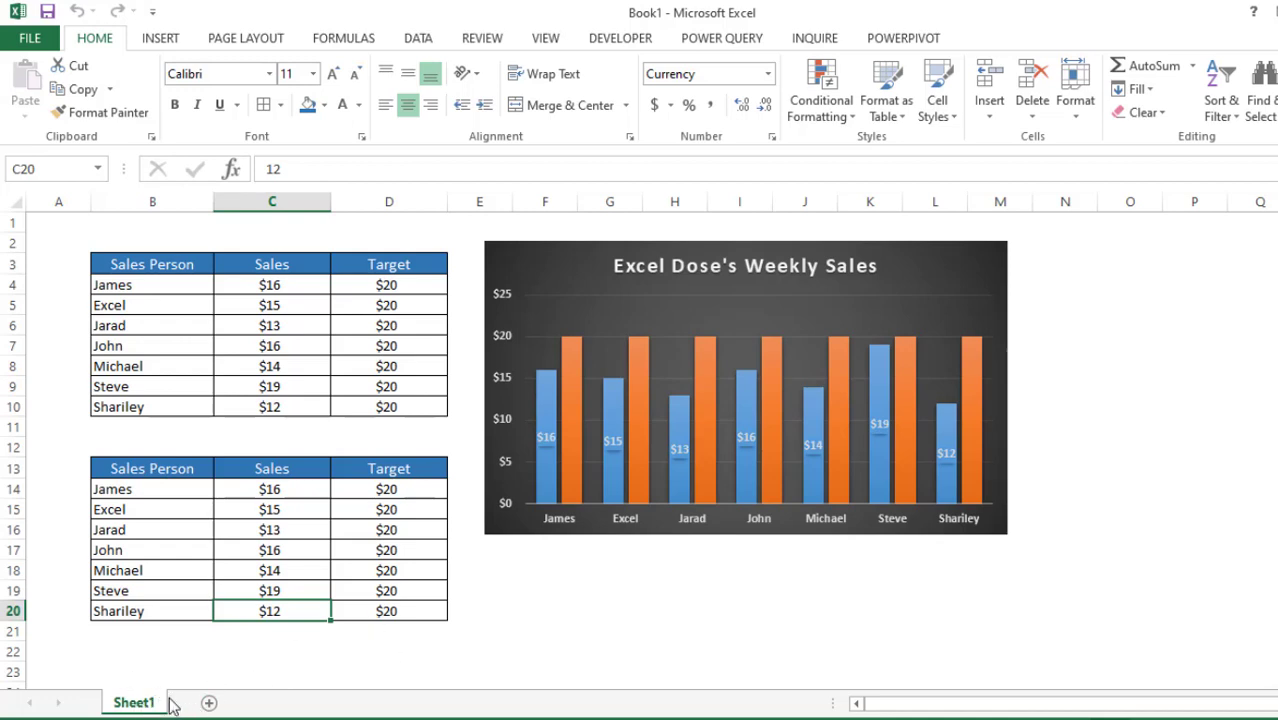
Step: Create a copy of Sheet1 directly after it, and return to the original Sheet1
key("ctrl")
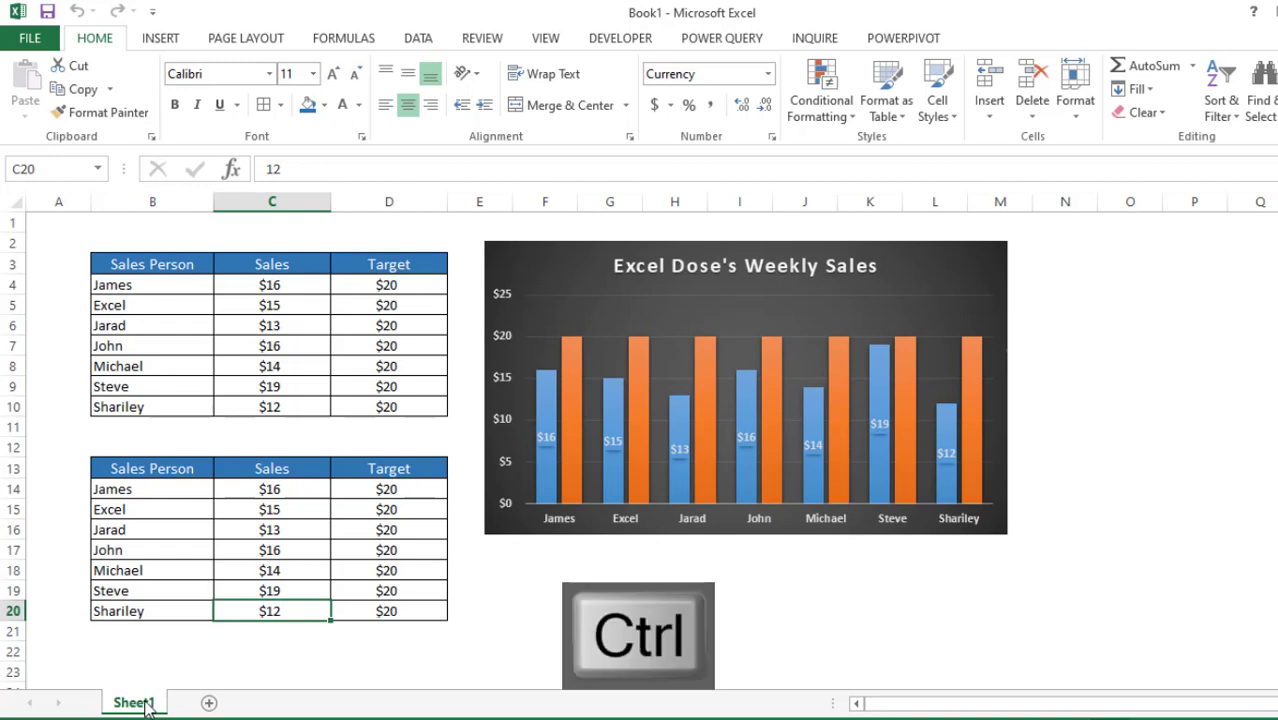
left_click_drag(147, 706, 185, 703)
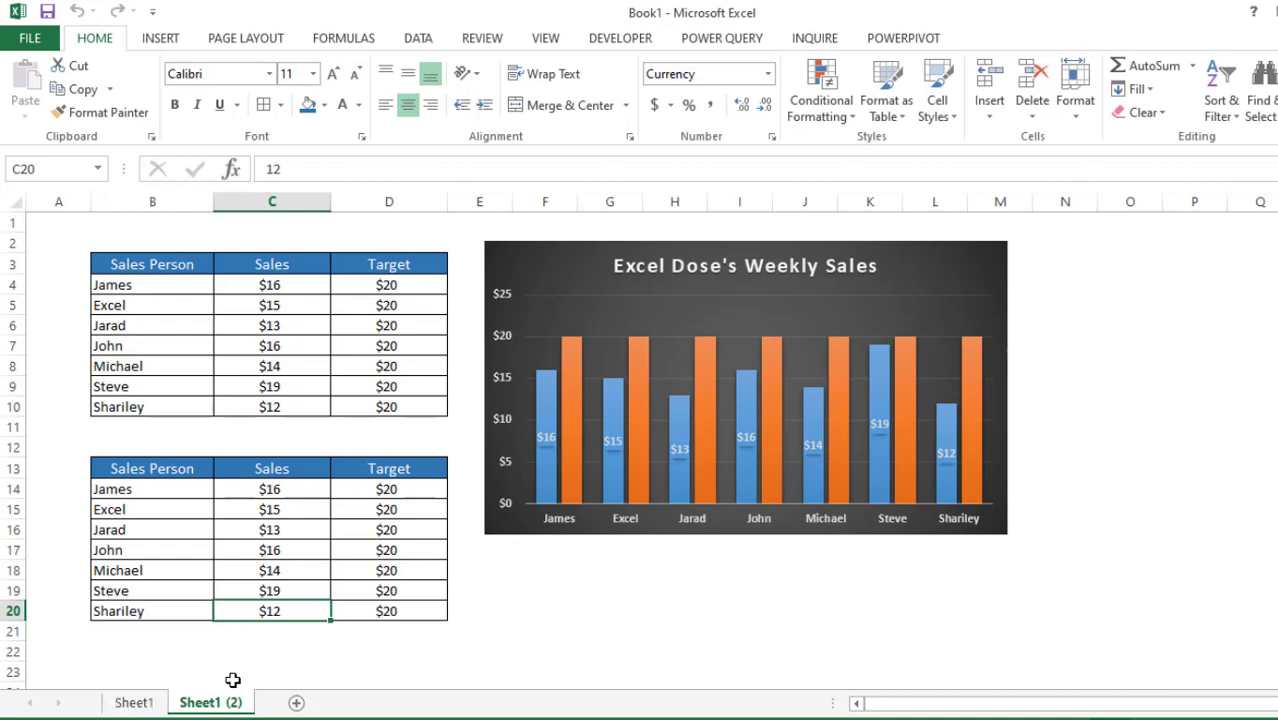
left_click(145, 705)
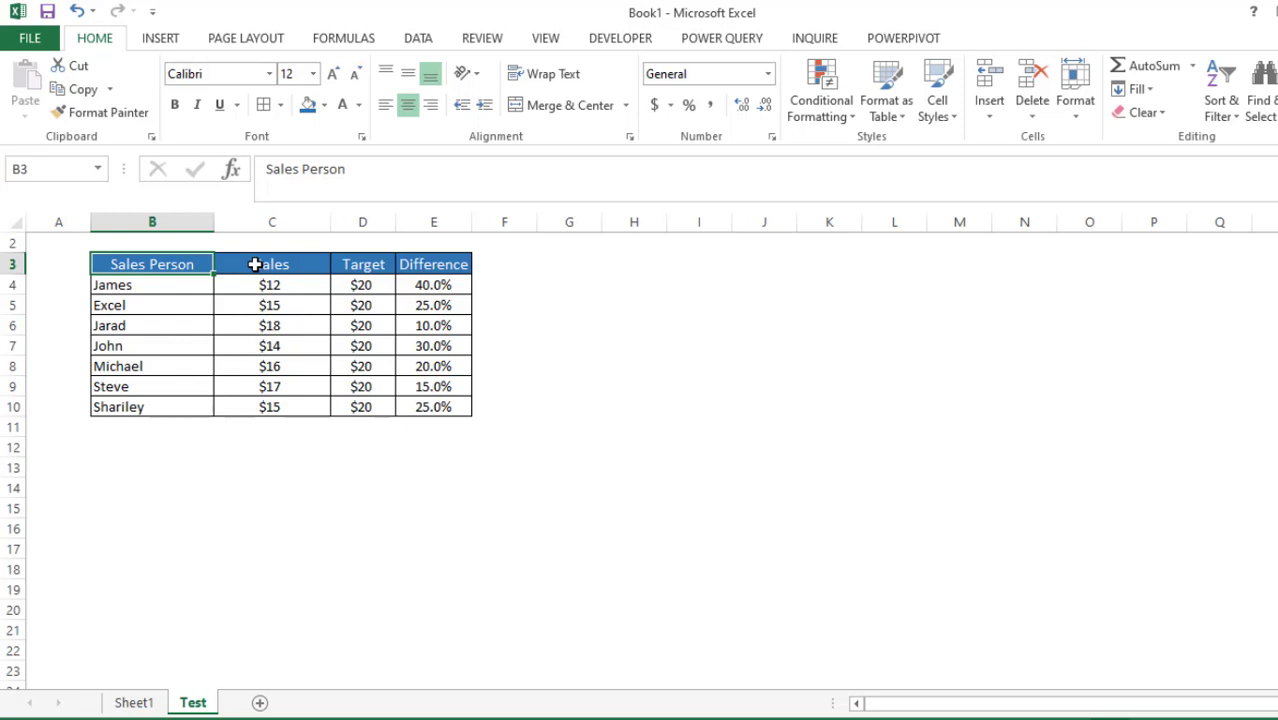
Step: Copy the Sales Person column B3:B10 on the Test sheet to cell J4 and clear the copy selection
left_click_drag(201, 271, 189, 404)
key("ctrl+c")
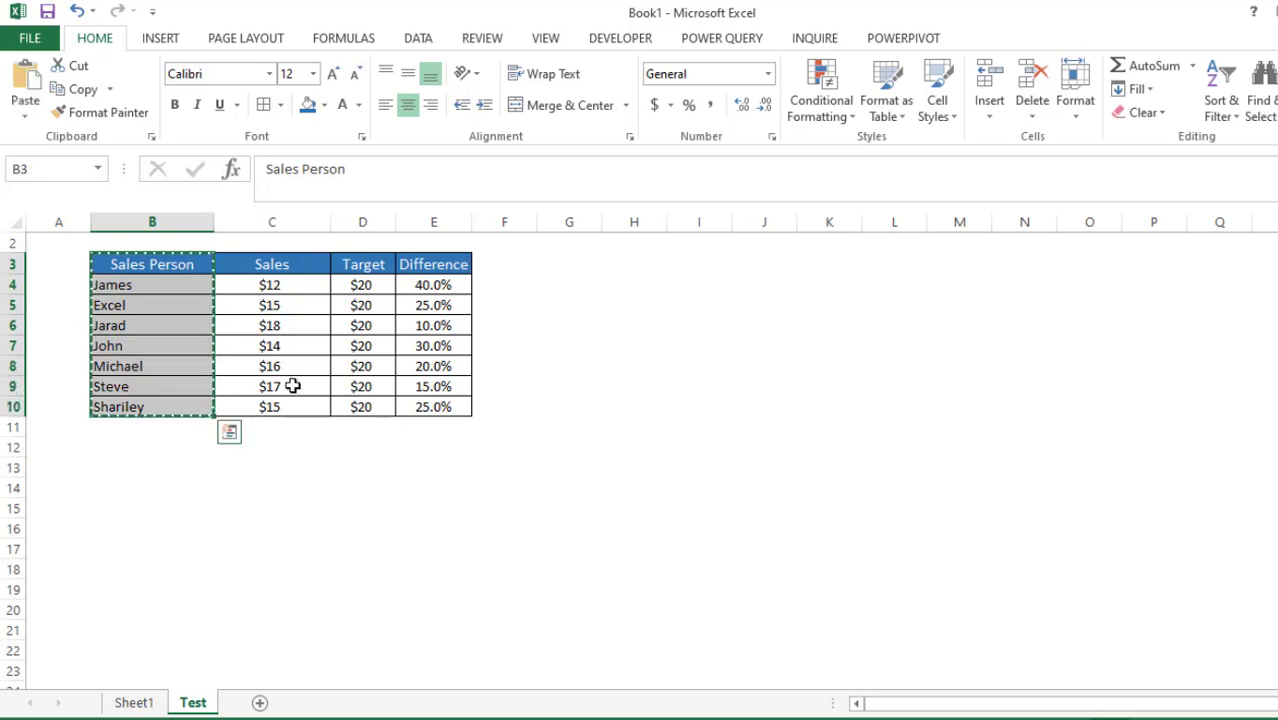
left_click(748, 284)
key("ctrl+v")
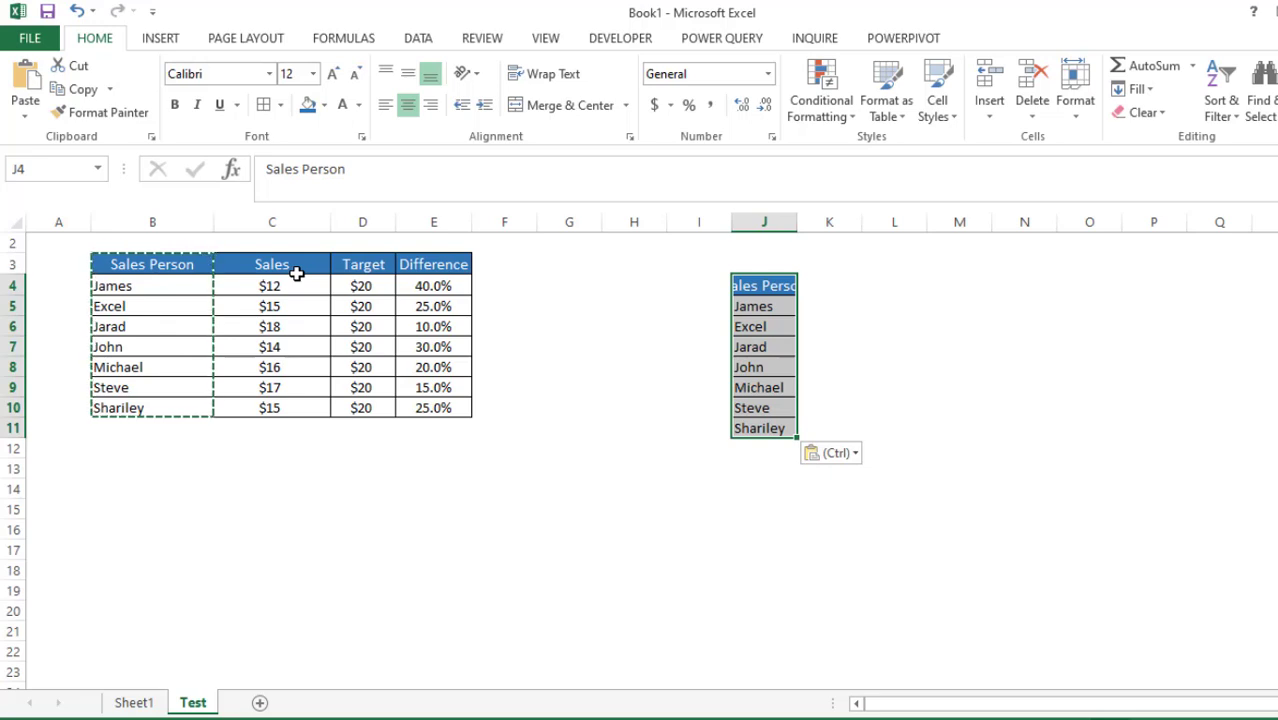
key("Escape")
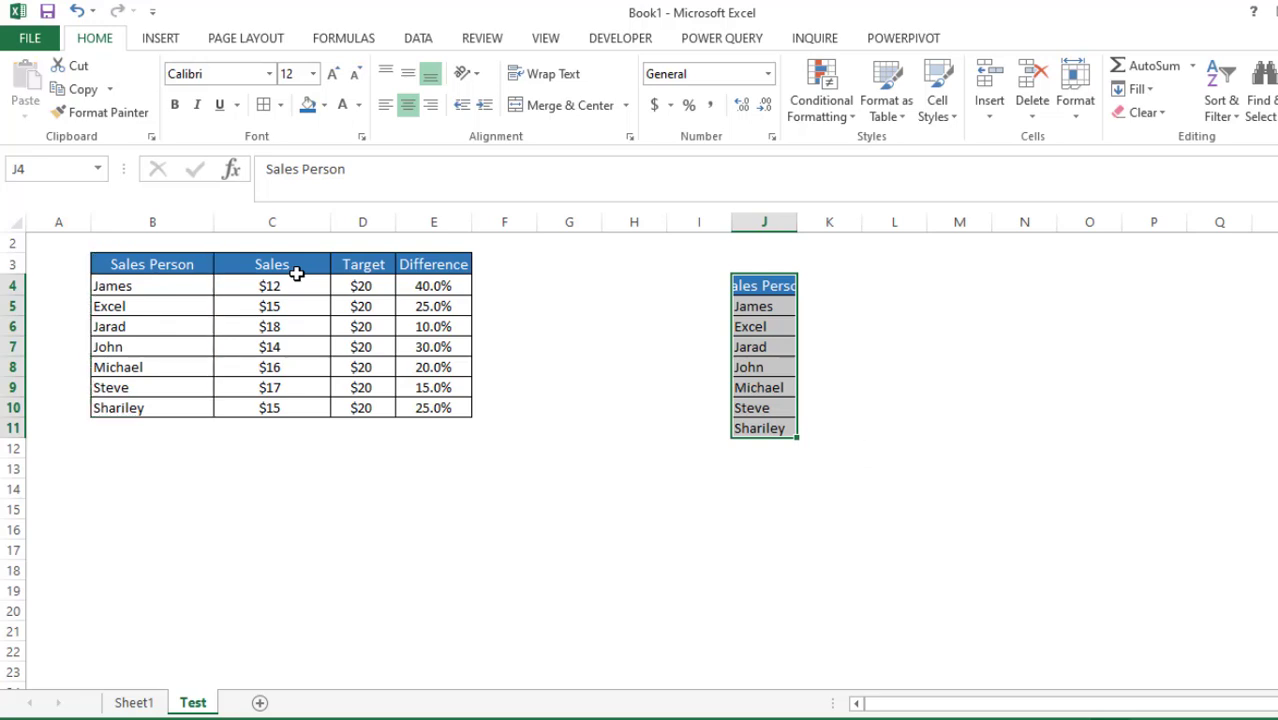
Step: Collect the Sales Person column B3:B10 and the Target column D3:D10 as separate items in the Office Clipboard
left_click(152, 138)
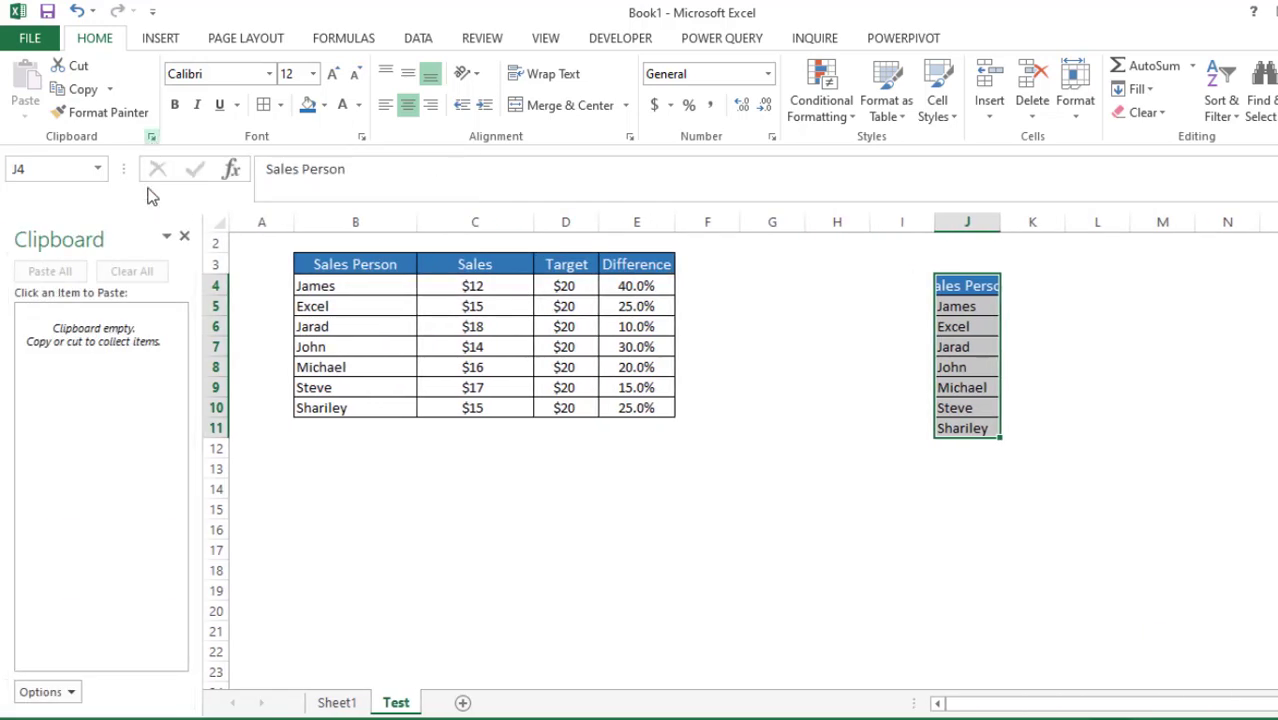
left_click(348, 264)
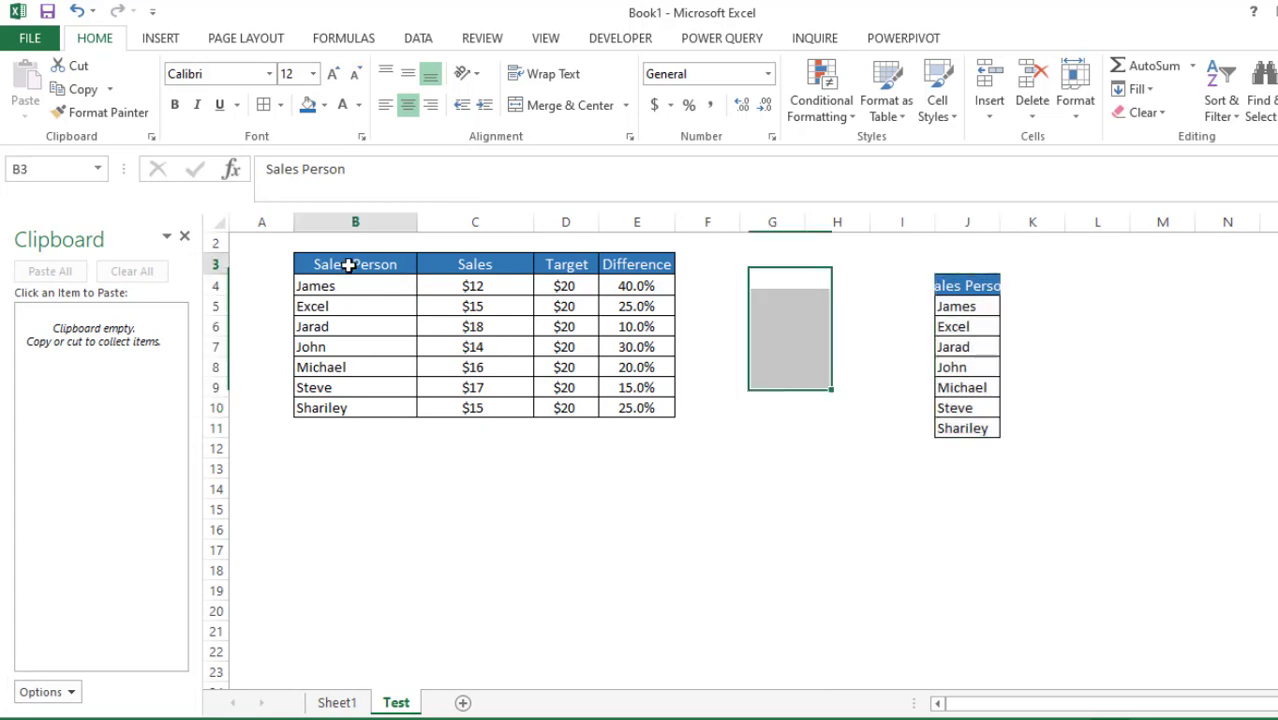
left_click_drag(348, 264, 342, 410)
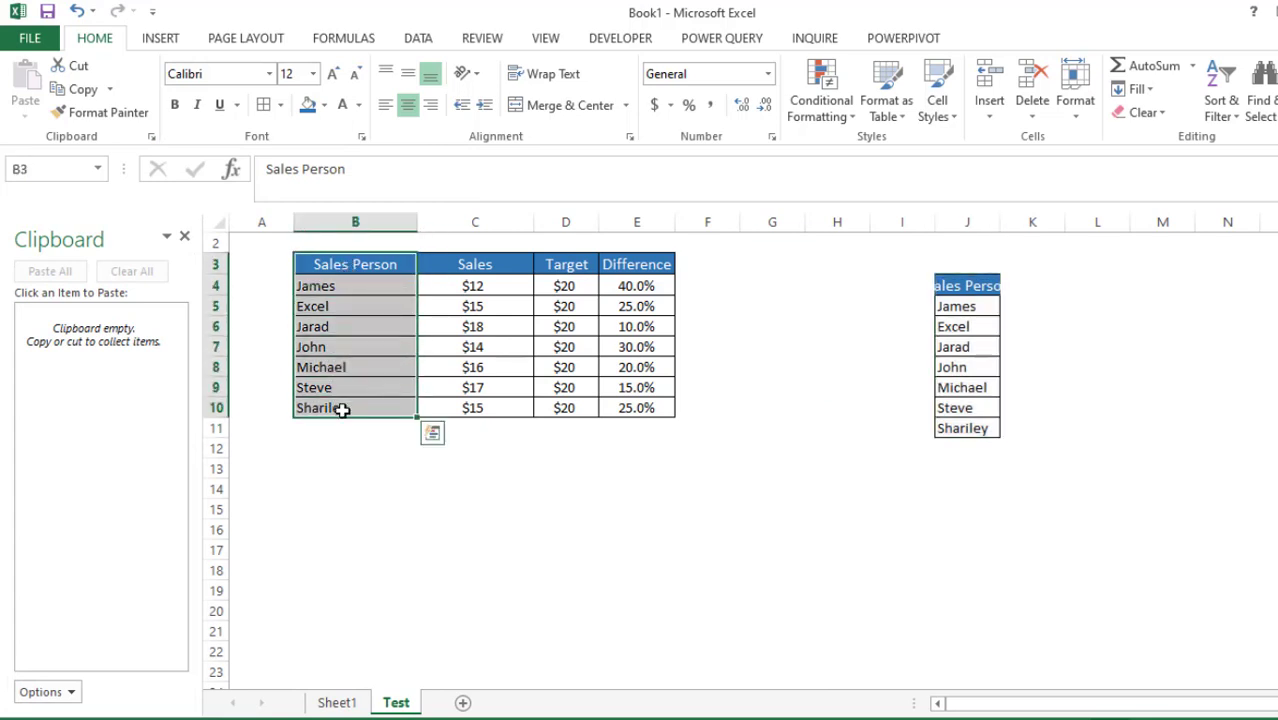
key("ctrl+c")
left_click_drag(552, 264, 557, 410)
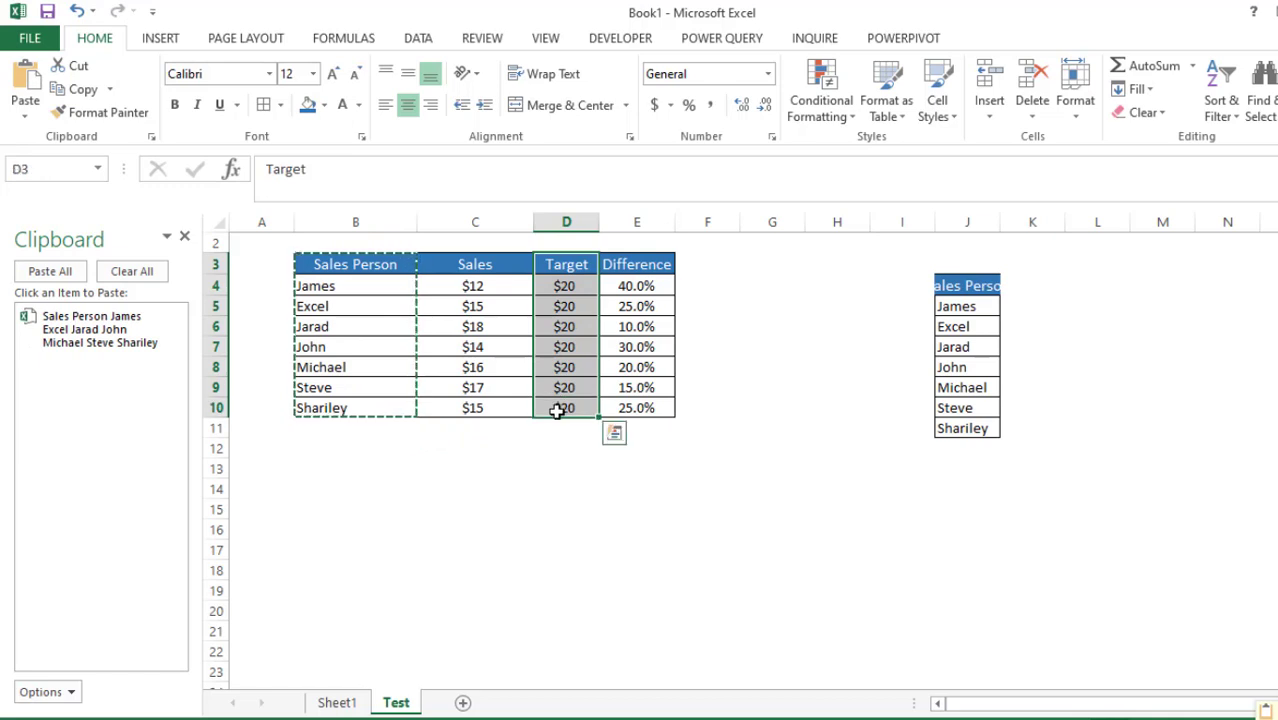
key("ctrl+c")
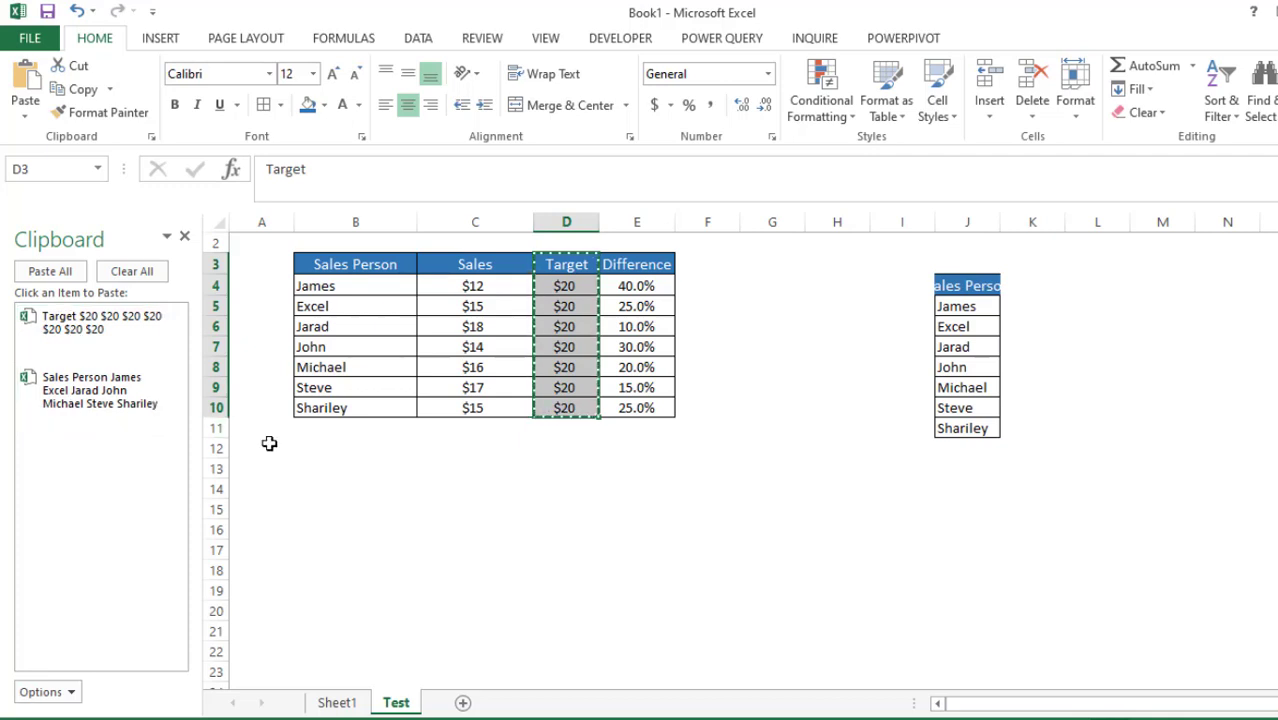
Step: Paste the collected Sales Person item at B13 and the collected Target item at C13
left_click(314, 463)
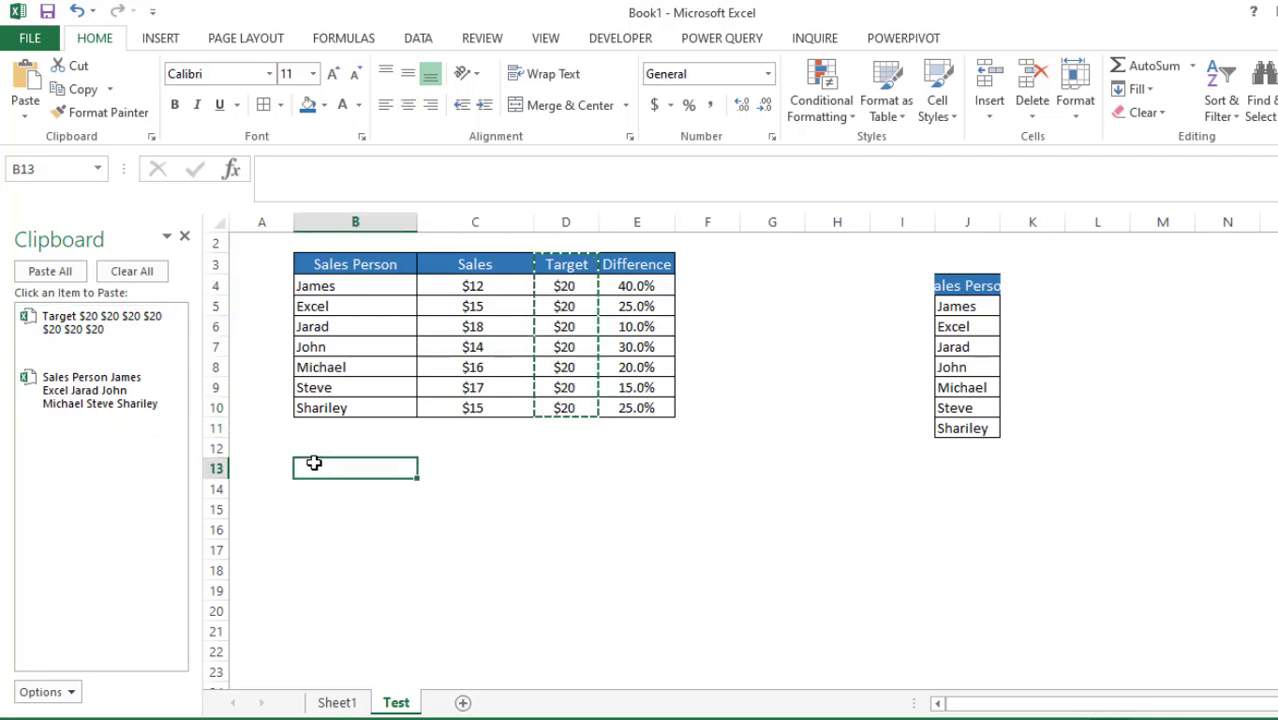
key("Escape")
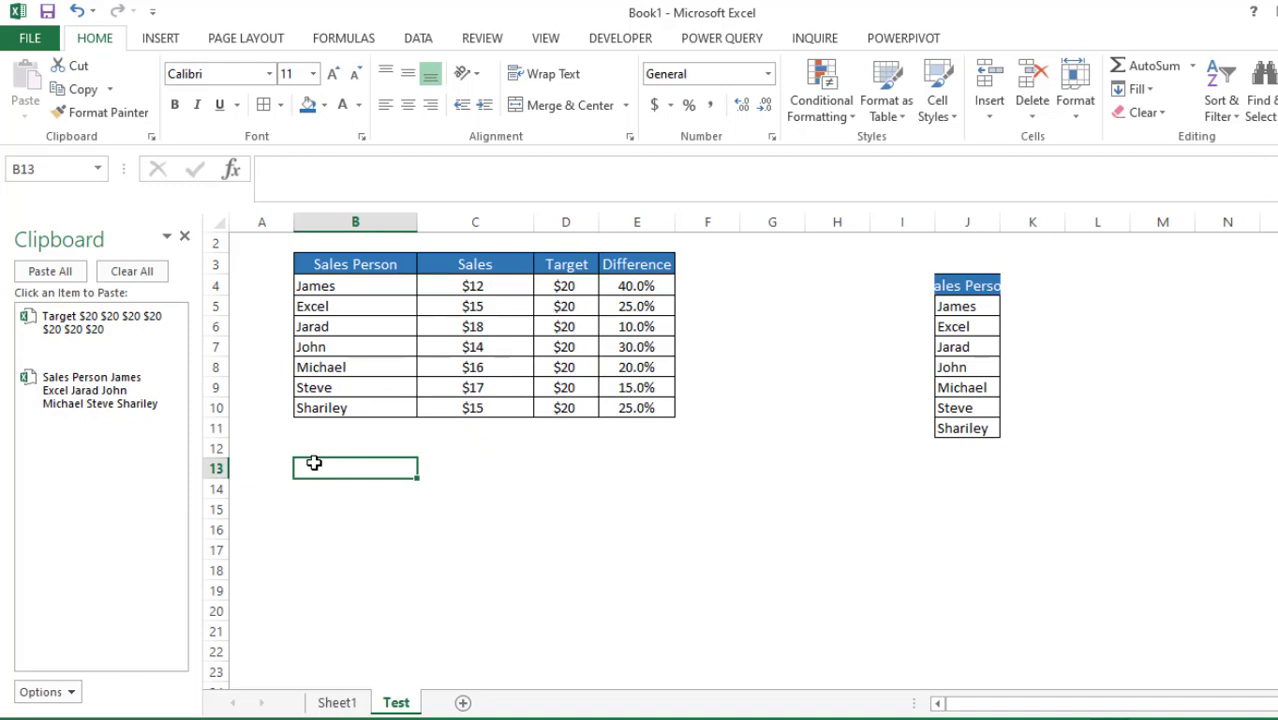
left_click(82, 388)
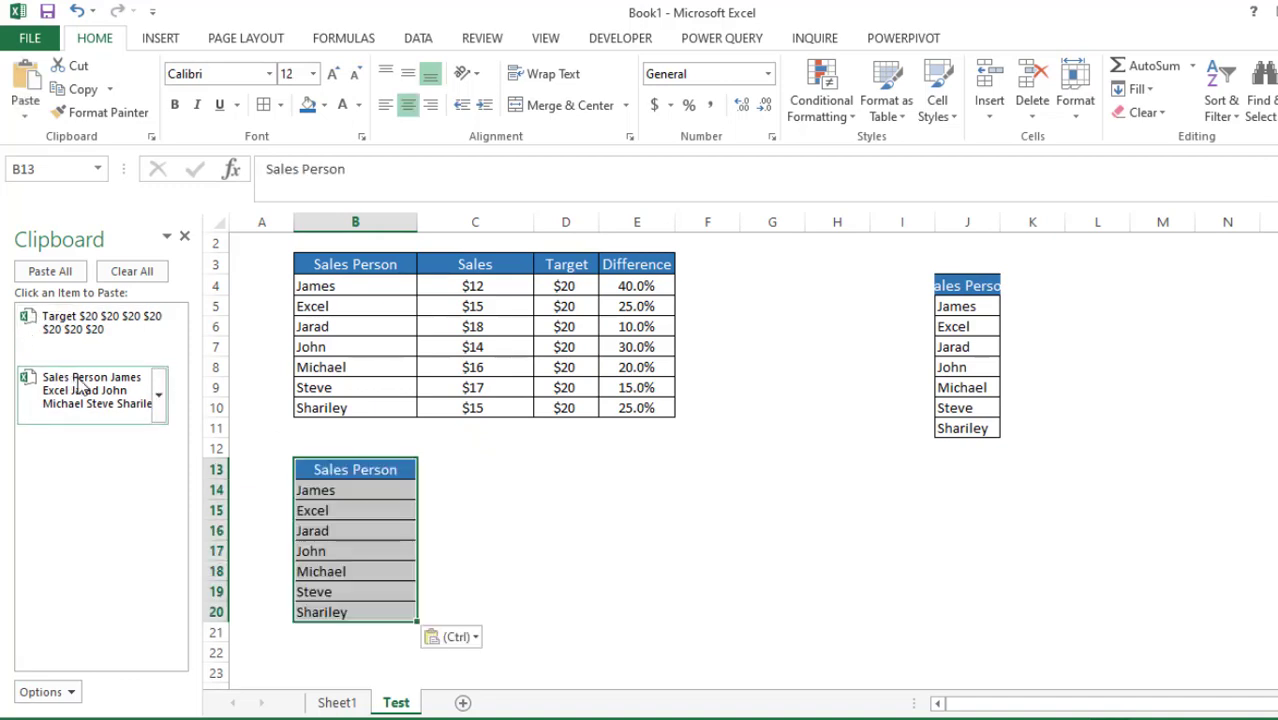
left_click(450, 469)
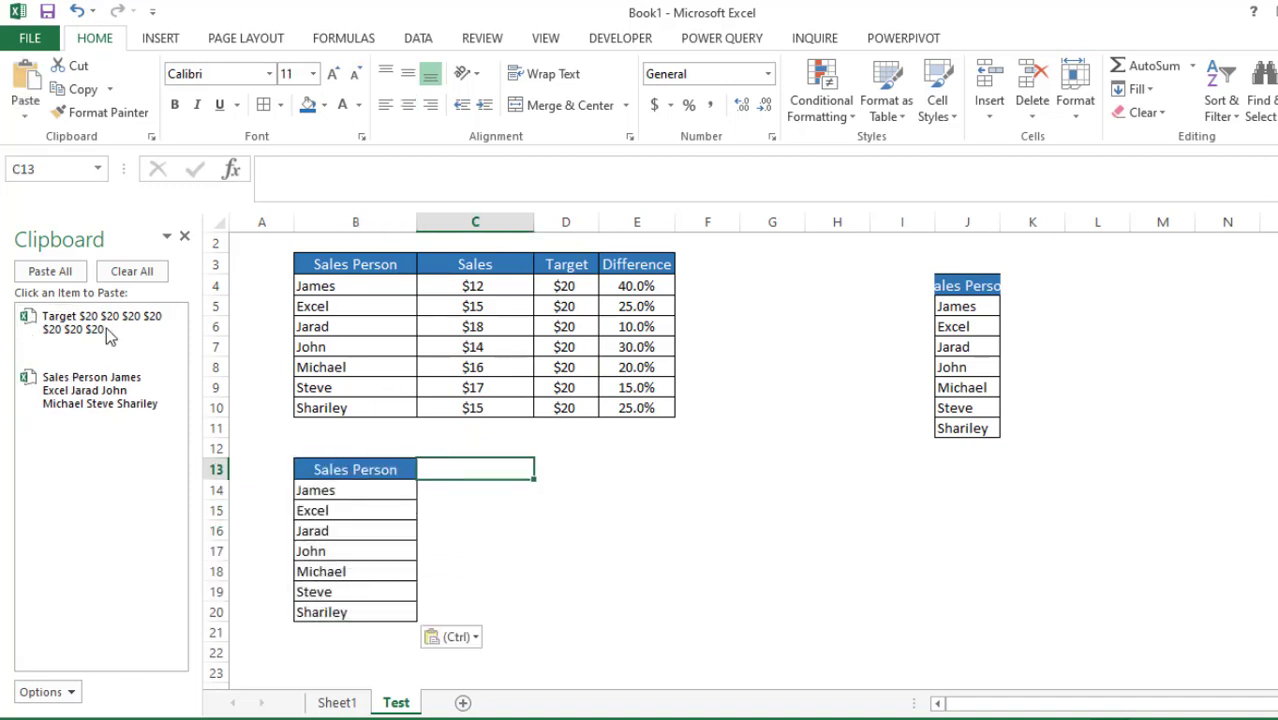
left_click(77, 320)
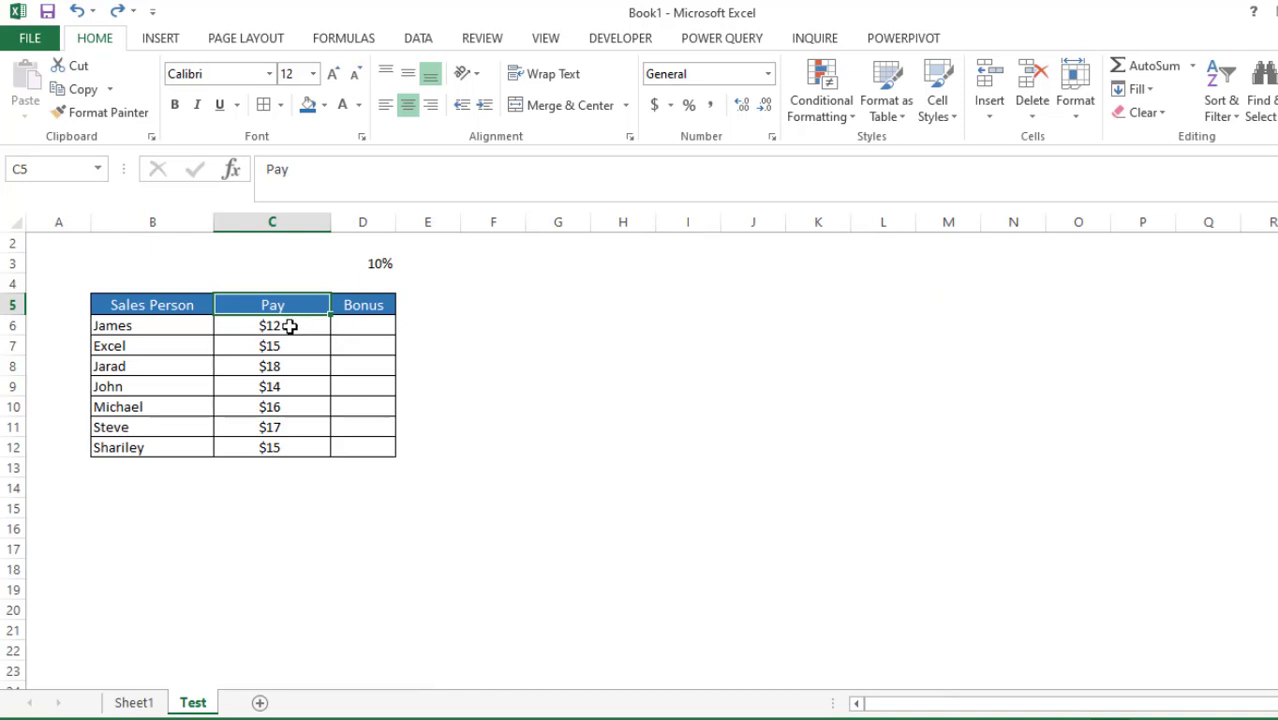
Step: Copy the Pay values C6:C12 into the Bonus column cells D6:D12
left_click_drag(289, 327, 290, 365)
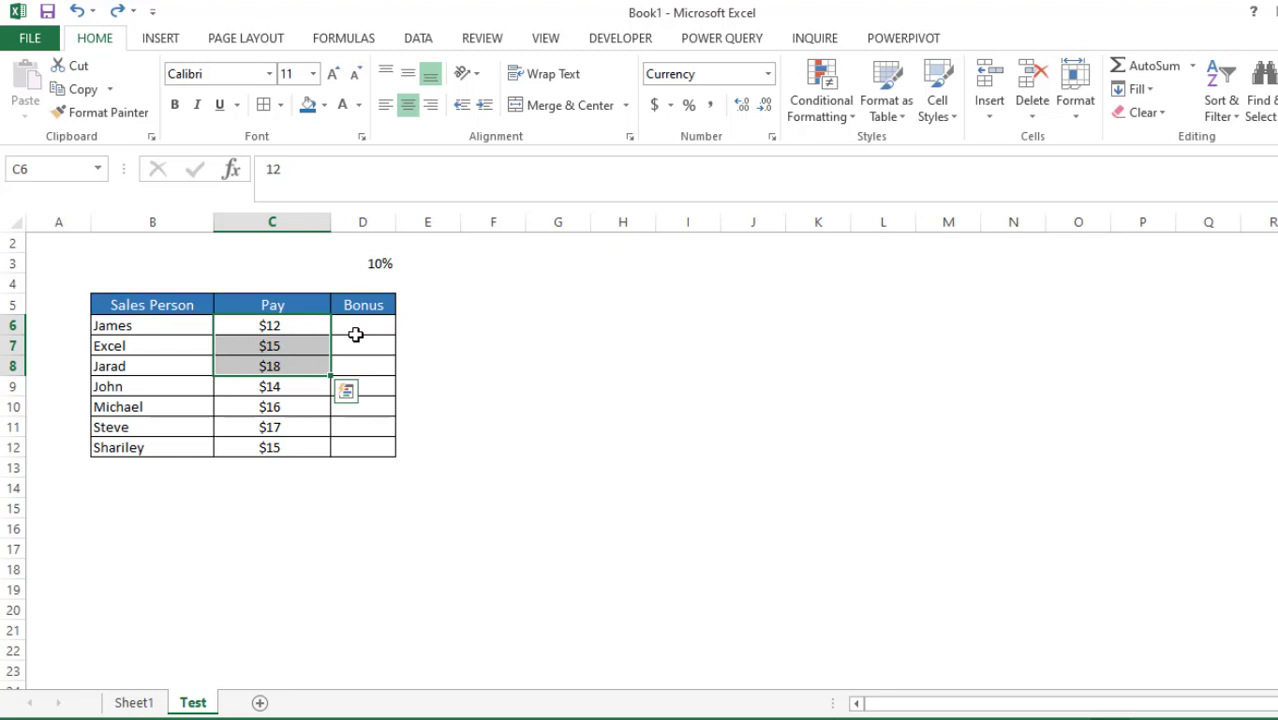
left_click_drag(299, 327, 297, 449)
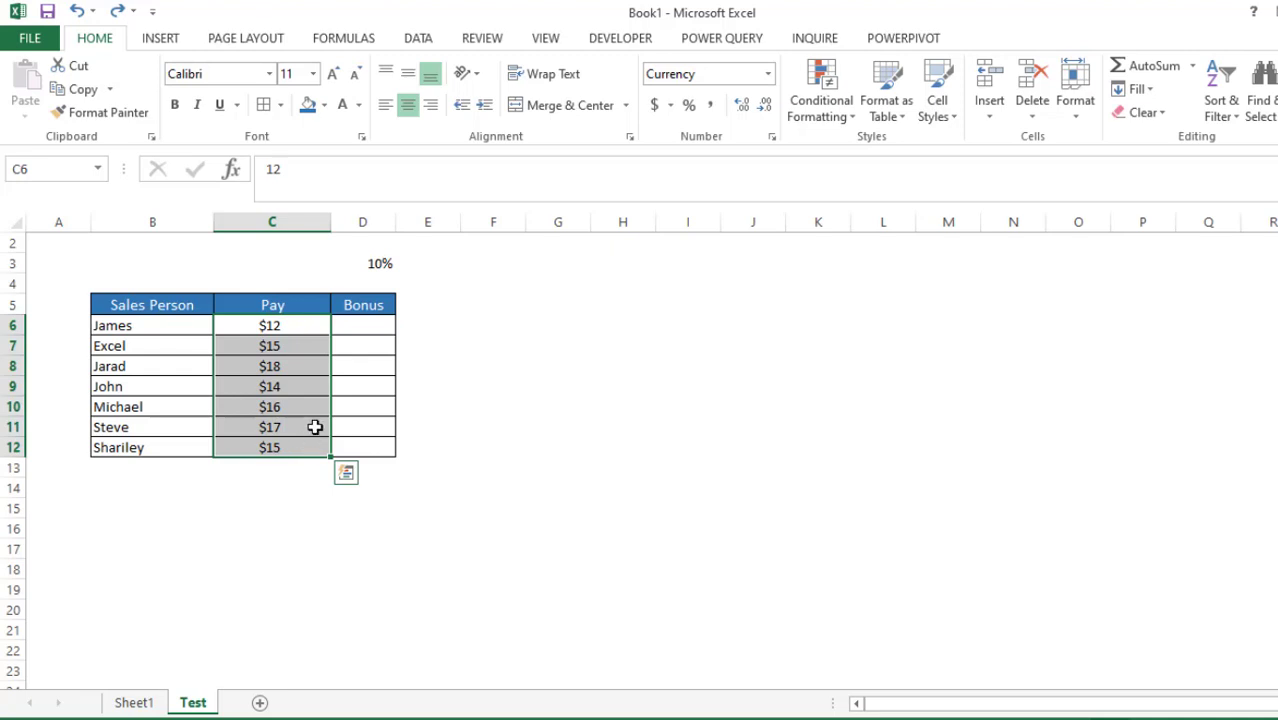
left_click_drag(343, 425, 368, 425)
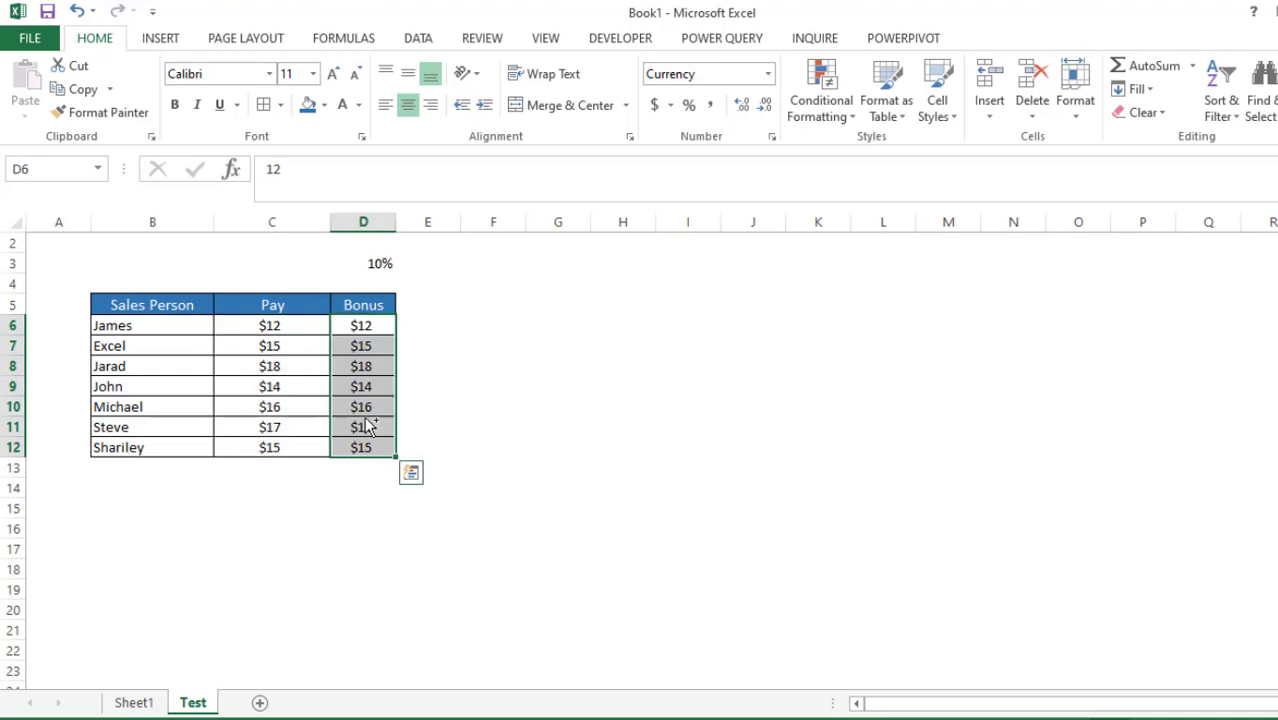
Step: Multiply the Bonus values D6:D12 by the 10% in D3 using Paste Special, and set their number format to General
left_click(378, 265)
key("ctrl+c")
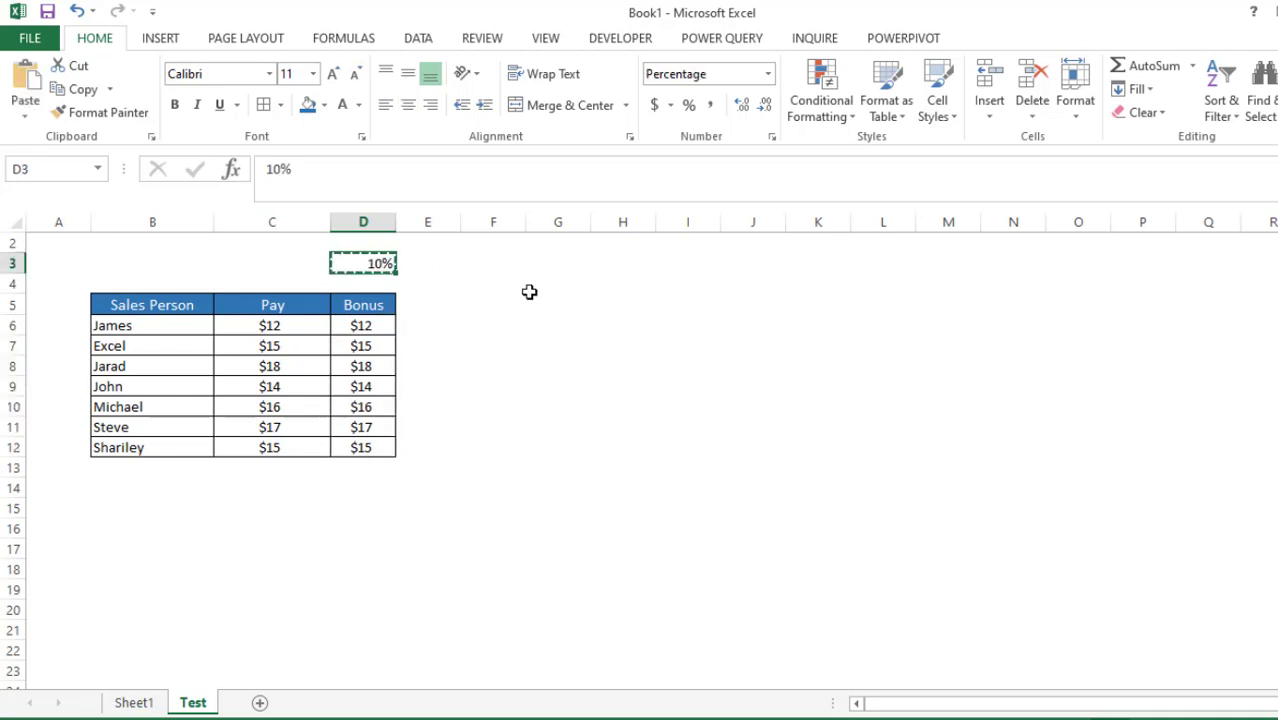
left_click(385, 325)
left_click_drag(385, 325, 372, 447)
right_click(372, 447)
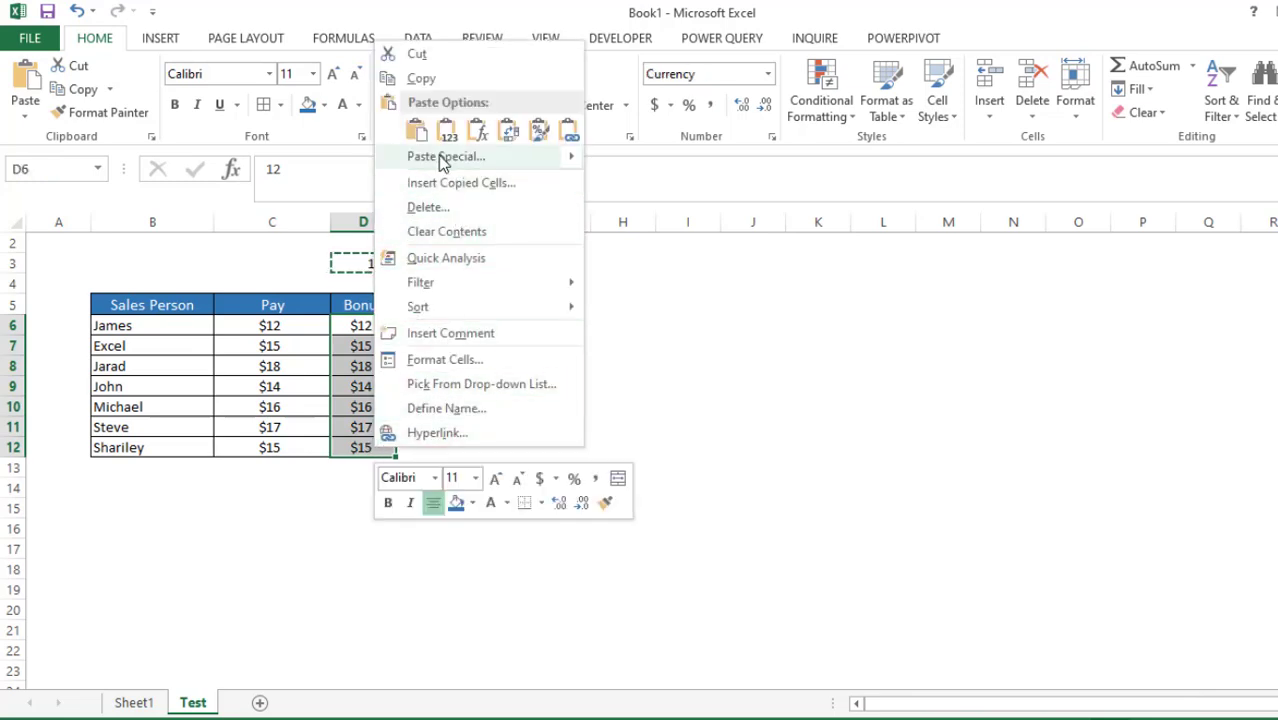
left_click(438, 156)
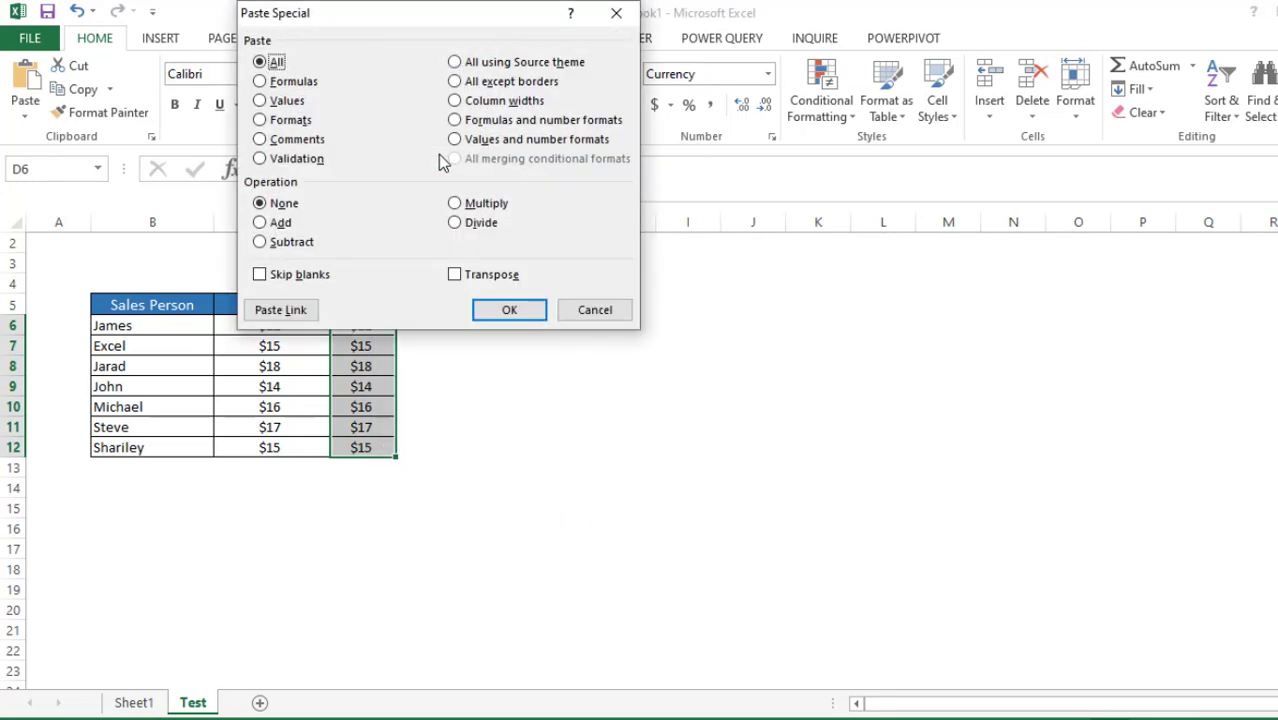
left_click(455, 205)
left_click(511, 309)
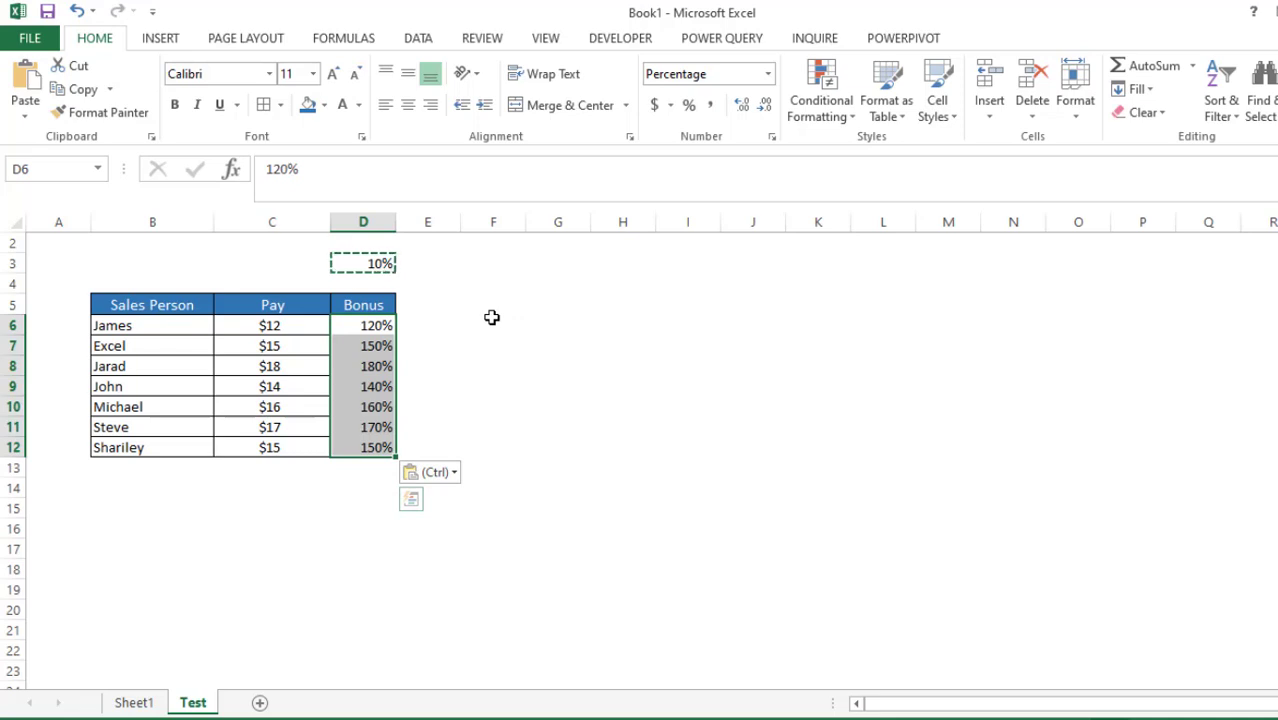
left_click(768, 78)
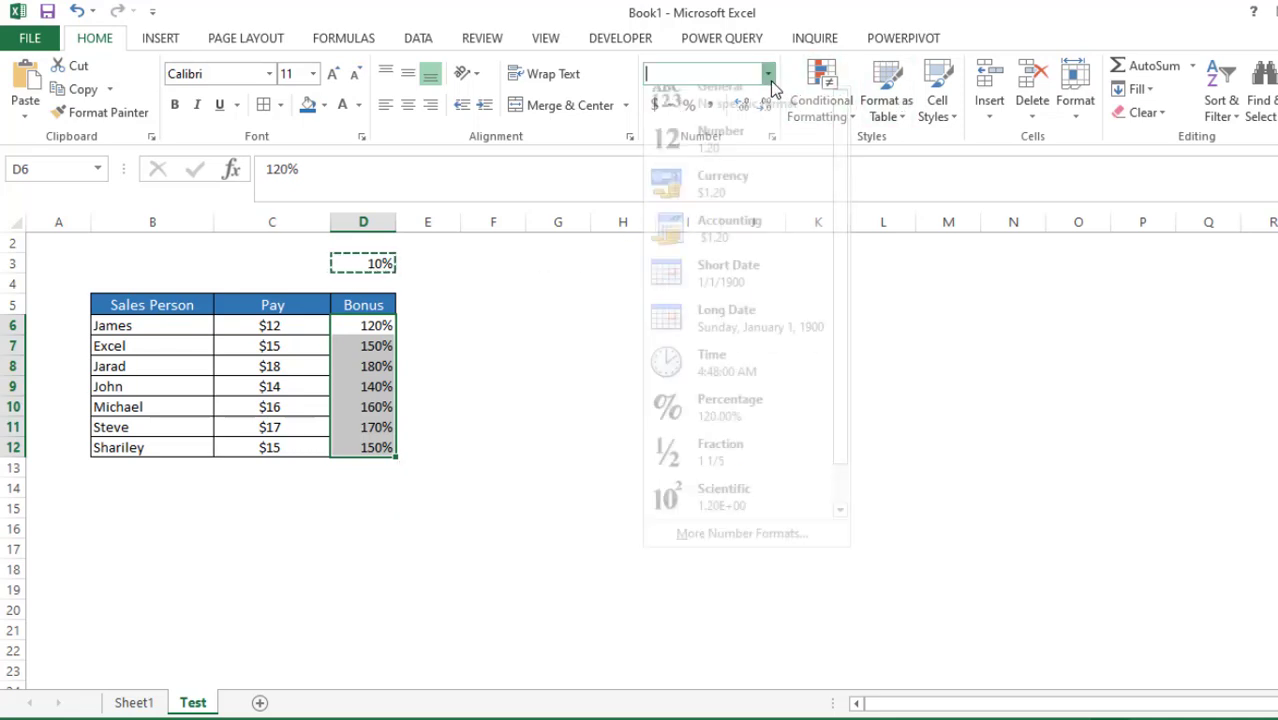
left_click(752, 109)
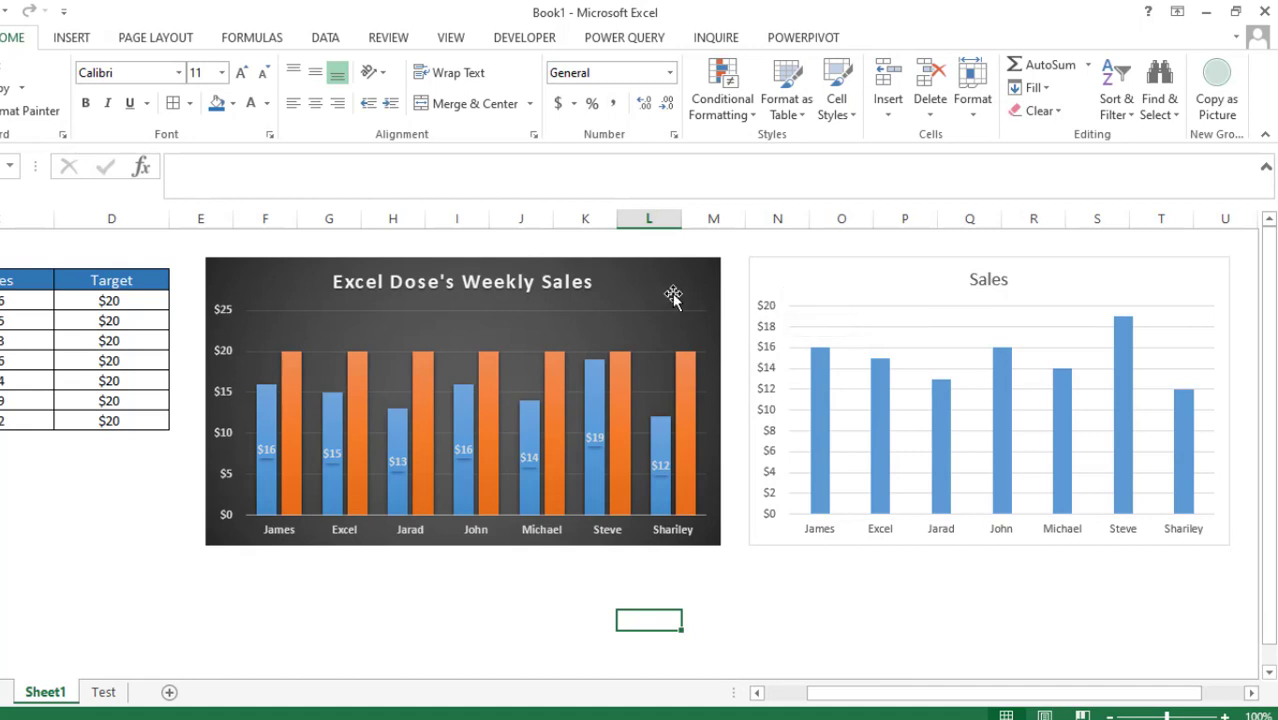
Step: Copy the dark Excel Dose's Weekly Sales chart and apply only its formats to the Sales chart with Paste Special
left_click(631, 288)
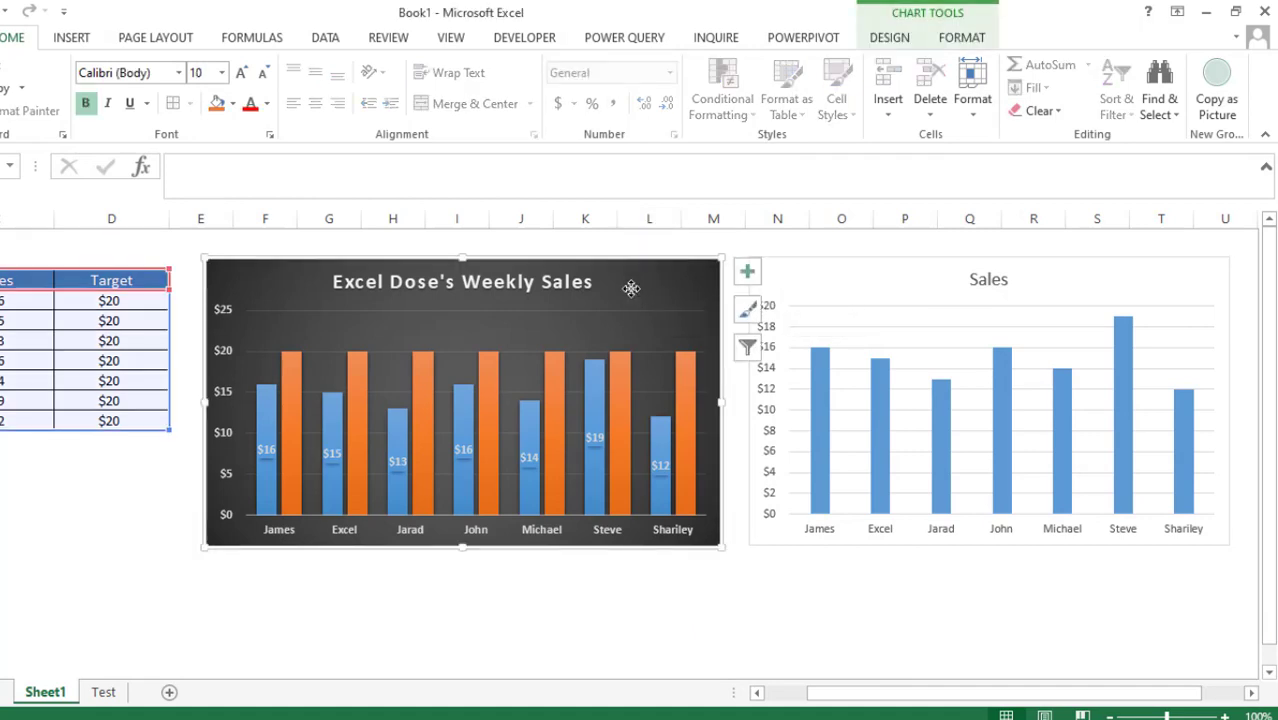
key("ctrl+c")
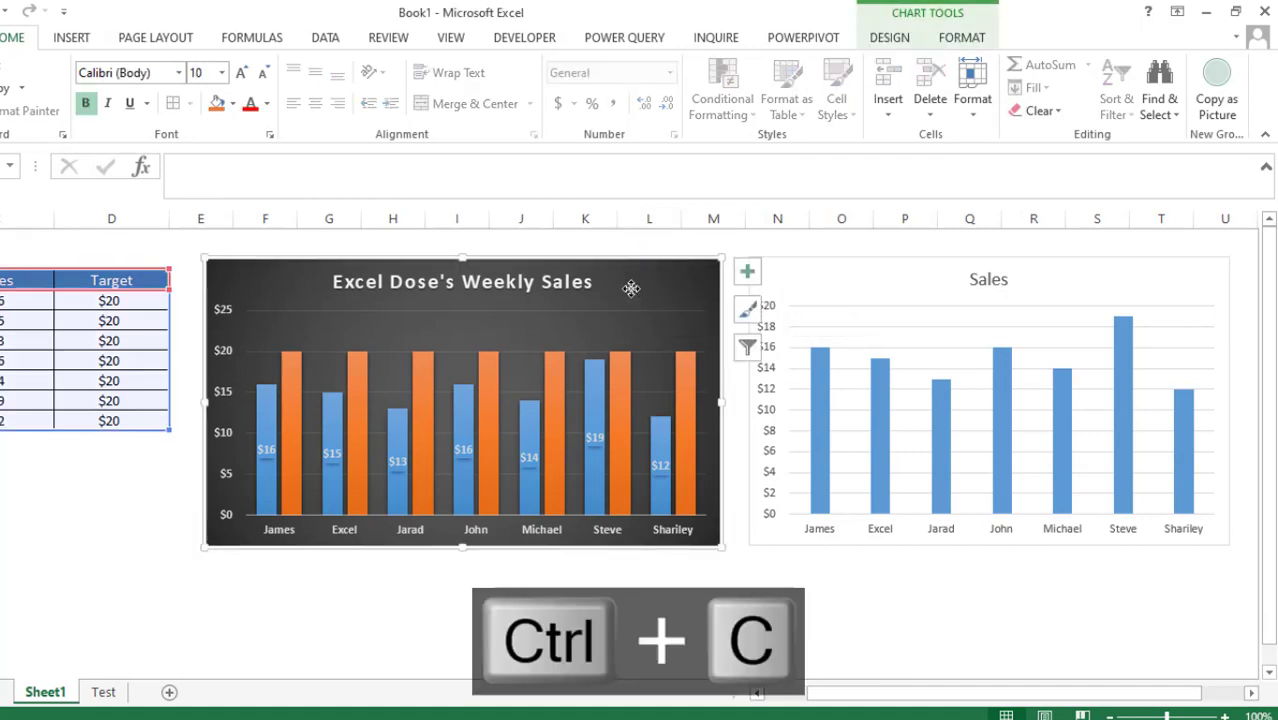
left_click(849, 282)
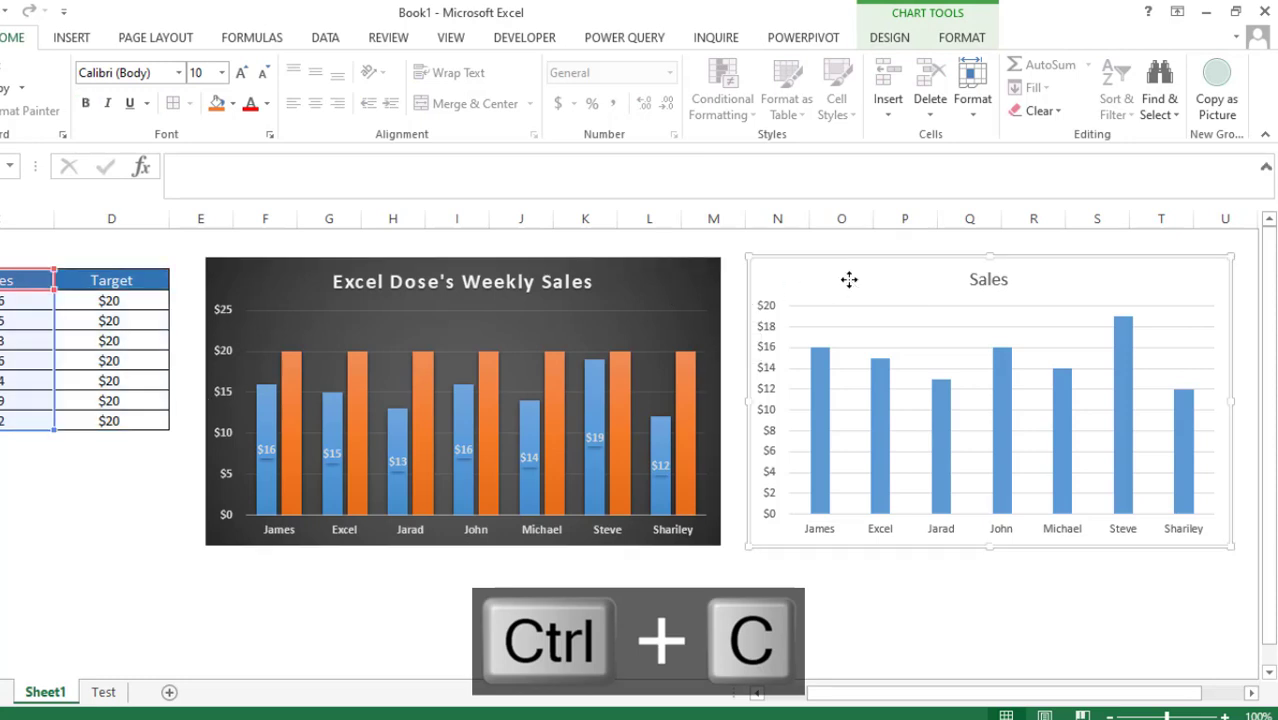
key("alt")
key("e")
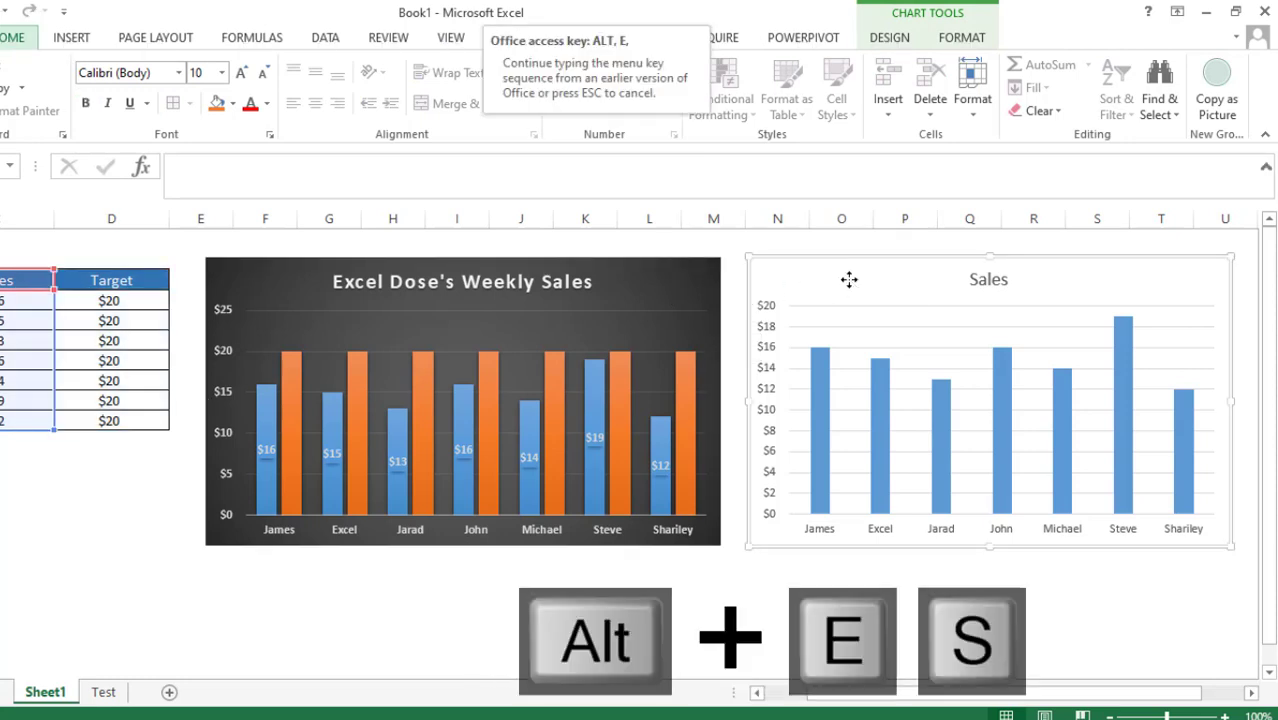
key("s")
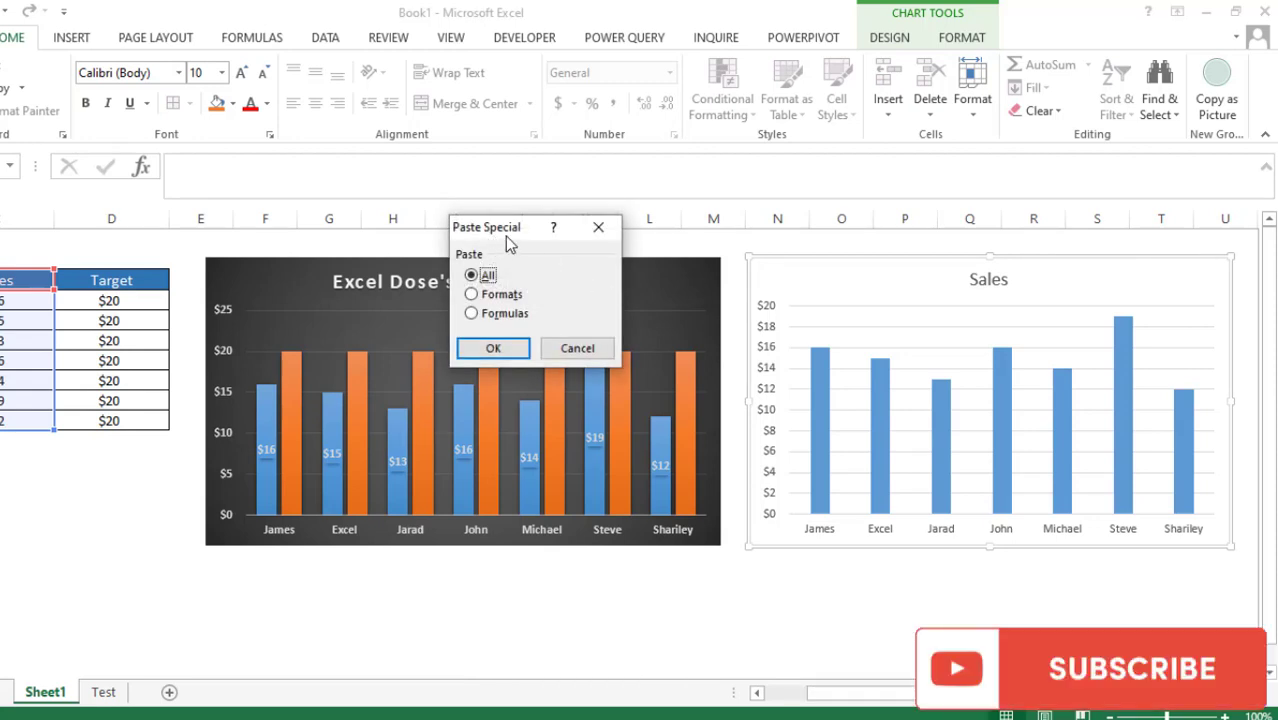
left_click(473, 298)
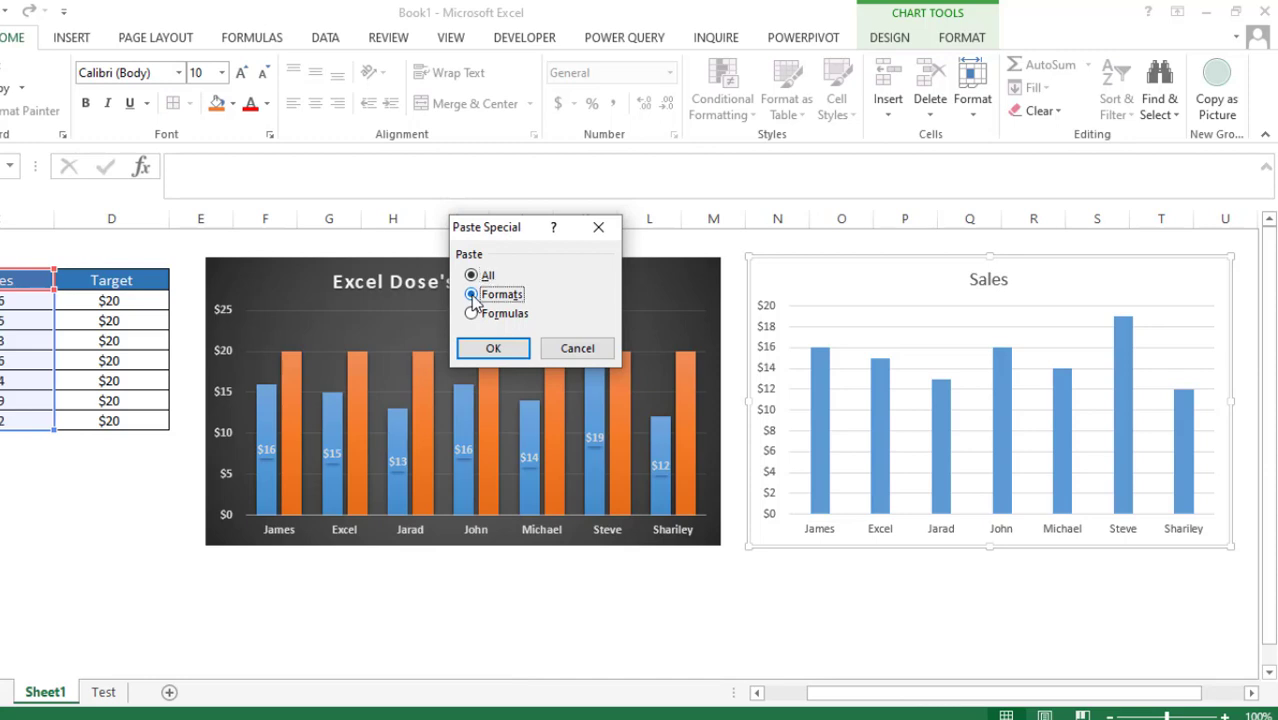
left_click(493, 350)
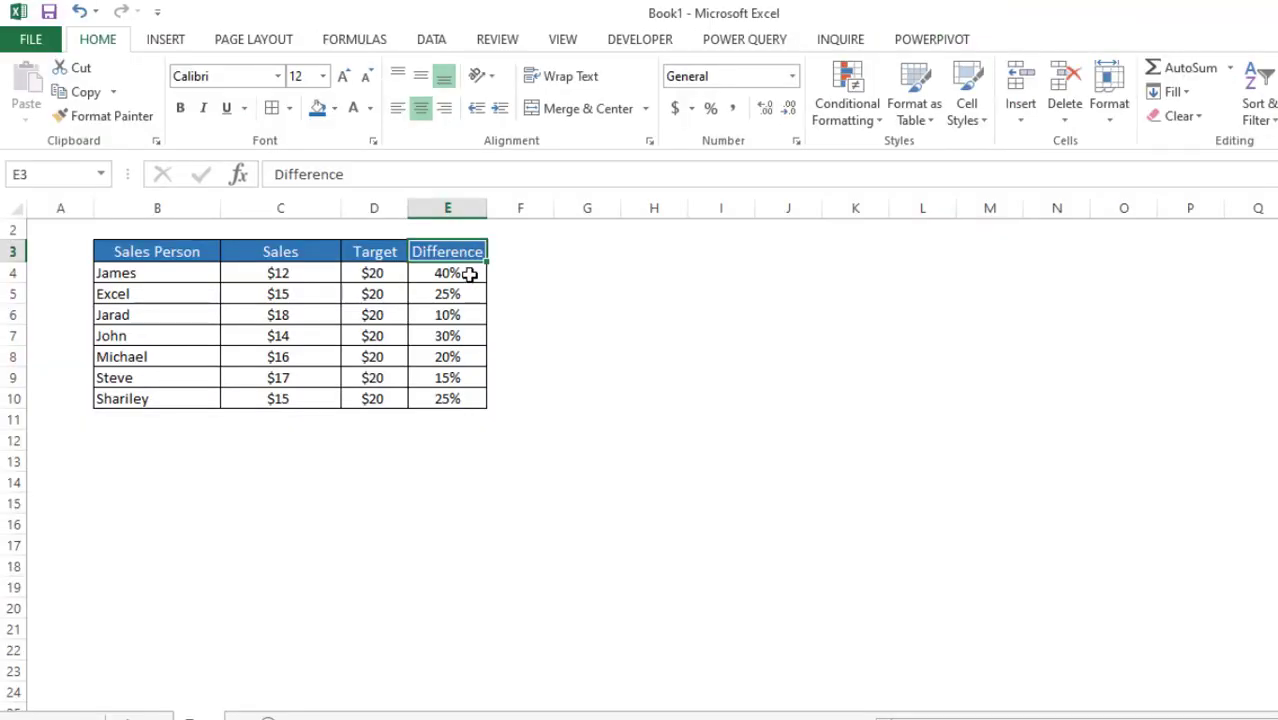
Step: Copy the Difference column E3:E10 and paste it transposed into a row starting at H3
left_click(469, 275)
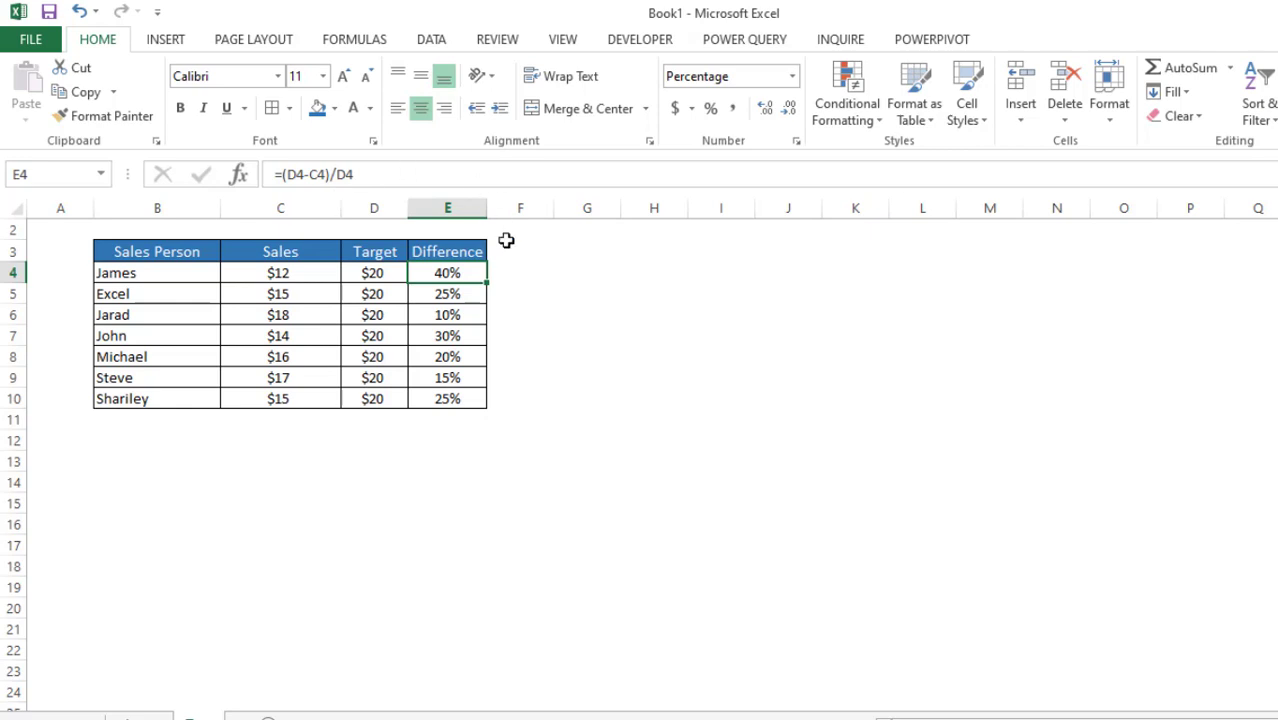
left_click_drag(467, 256, 470, 401)
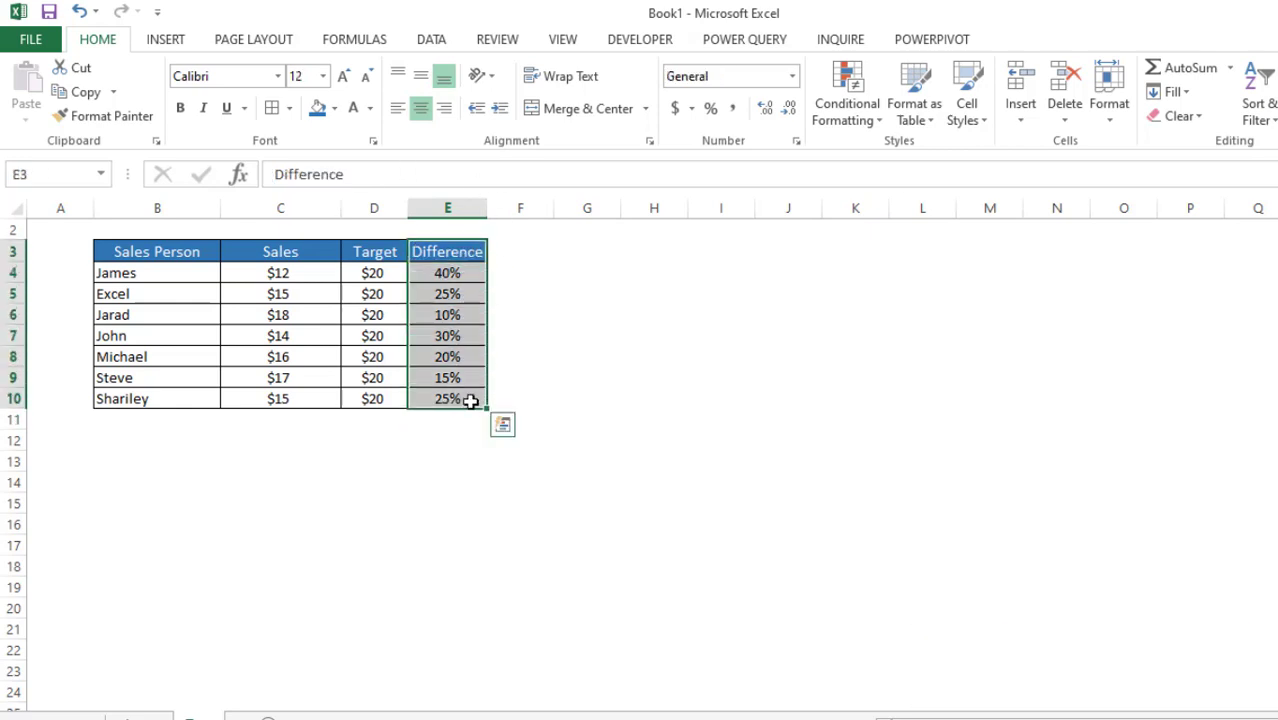
key("ctrl+c")
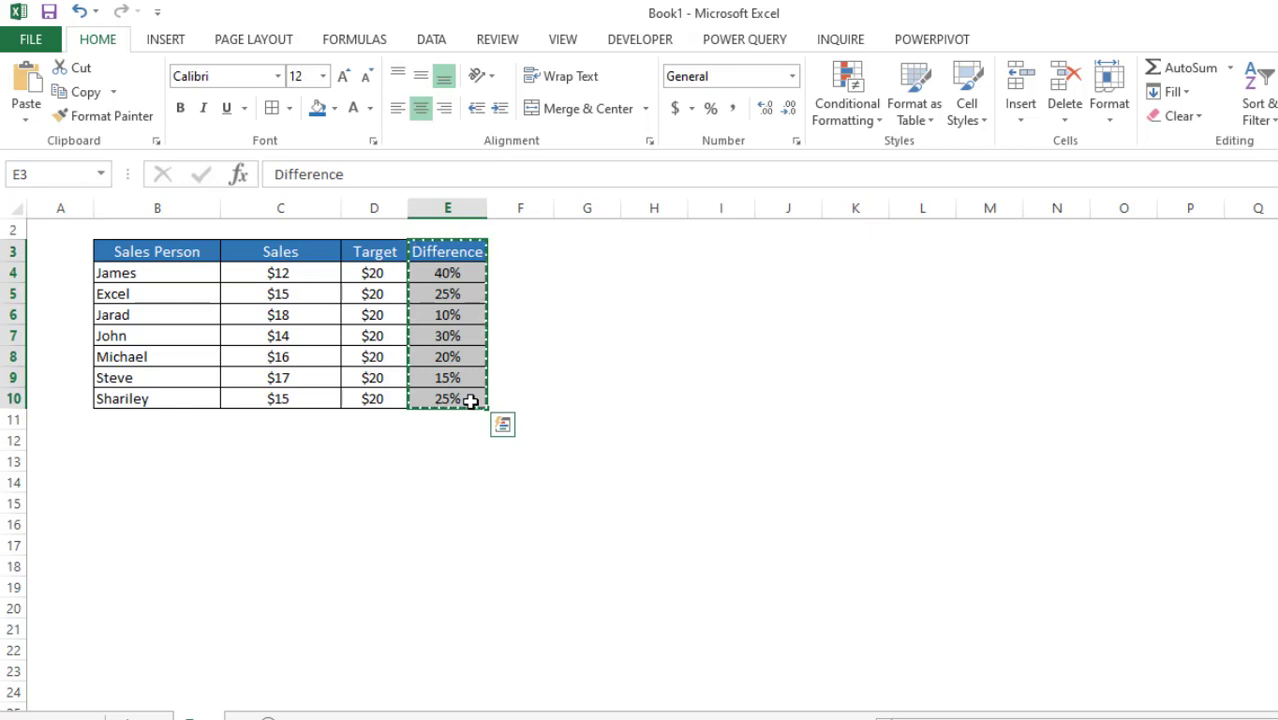
right_click(682, 243)
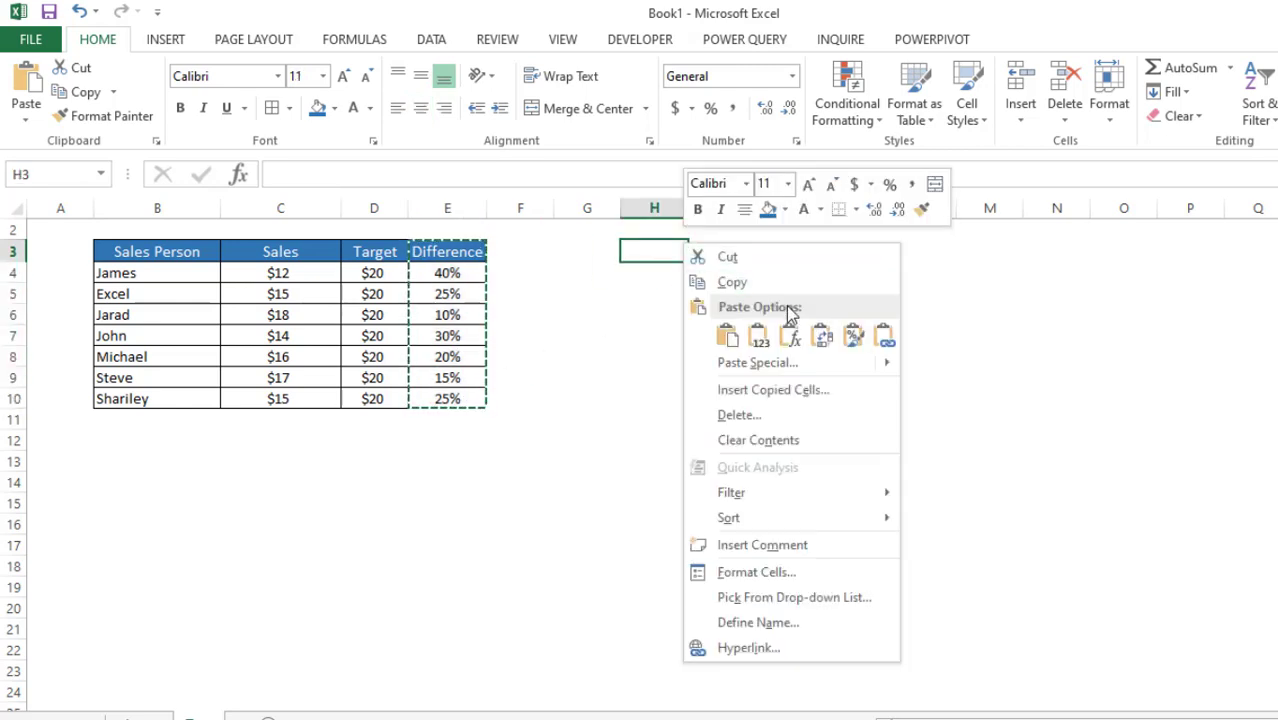
left_click(821, 338)
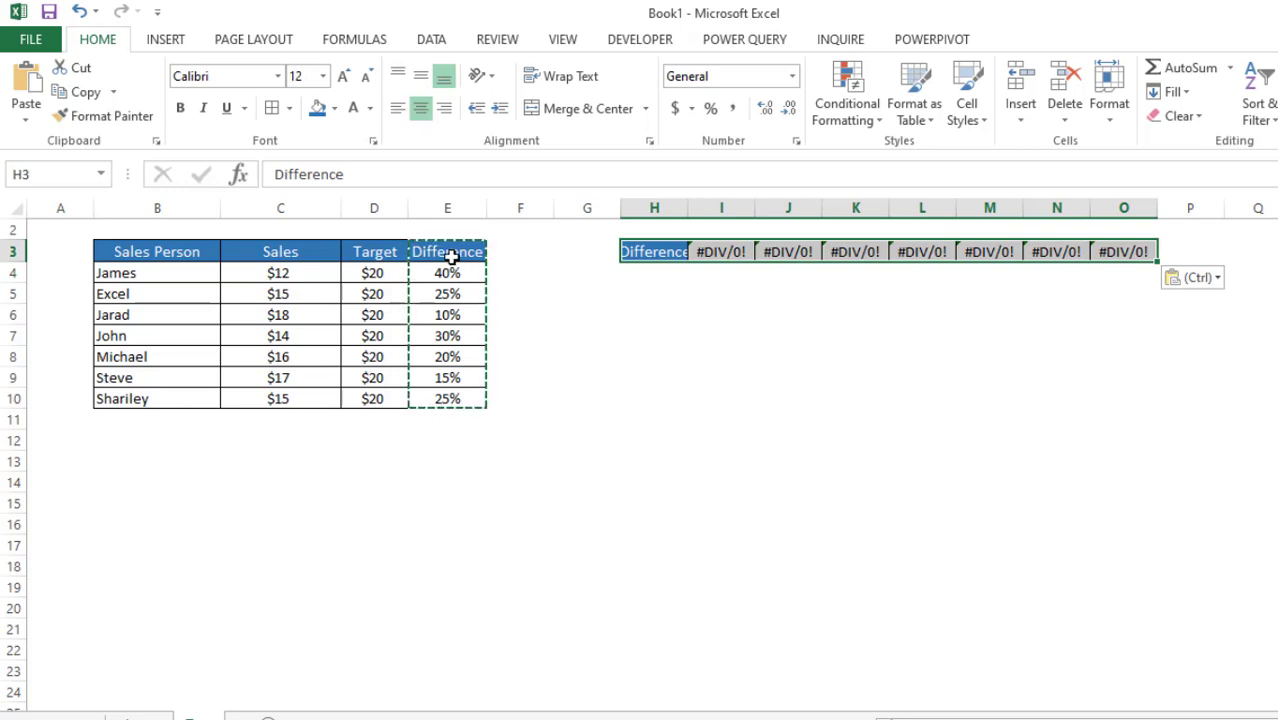
Step: Copy the Difference column E3:E10 again, paste it as links starting at H7, and check the formula in H8
left_click_drag(451, 257, 451, 402)
key("ctrl+c")
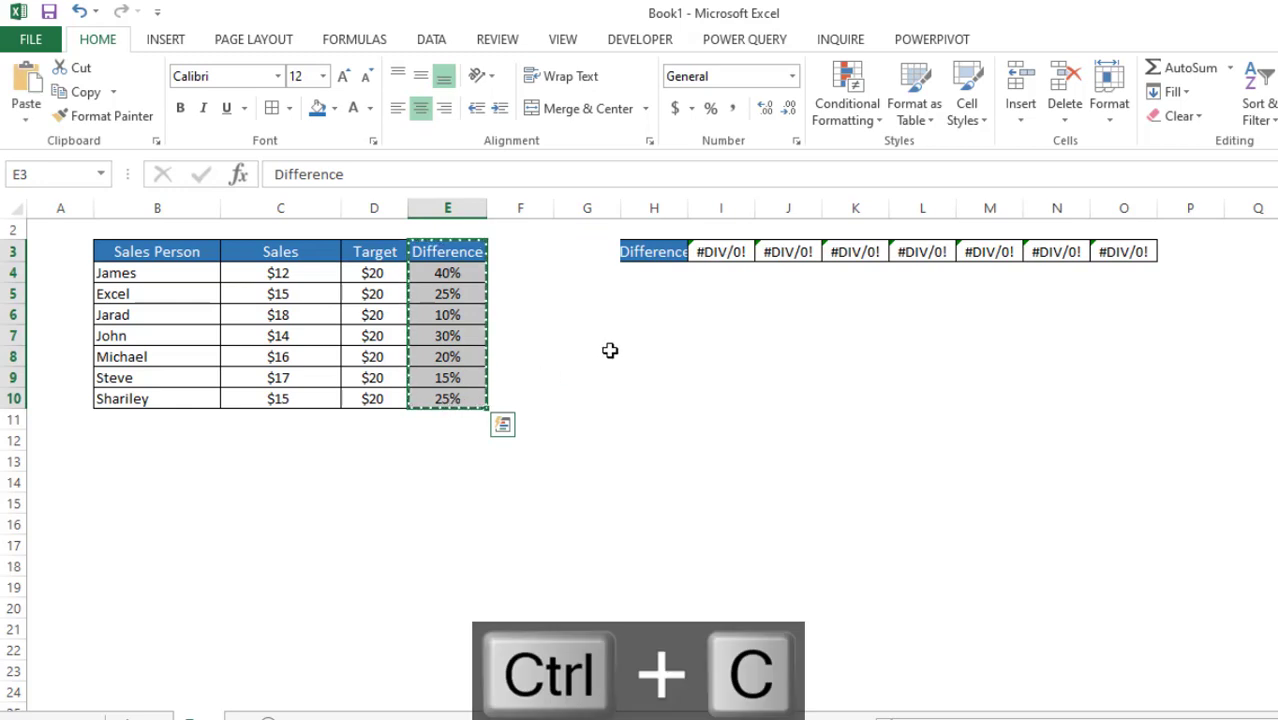
right_click(659, 330)
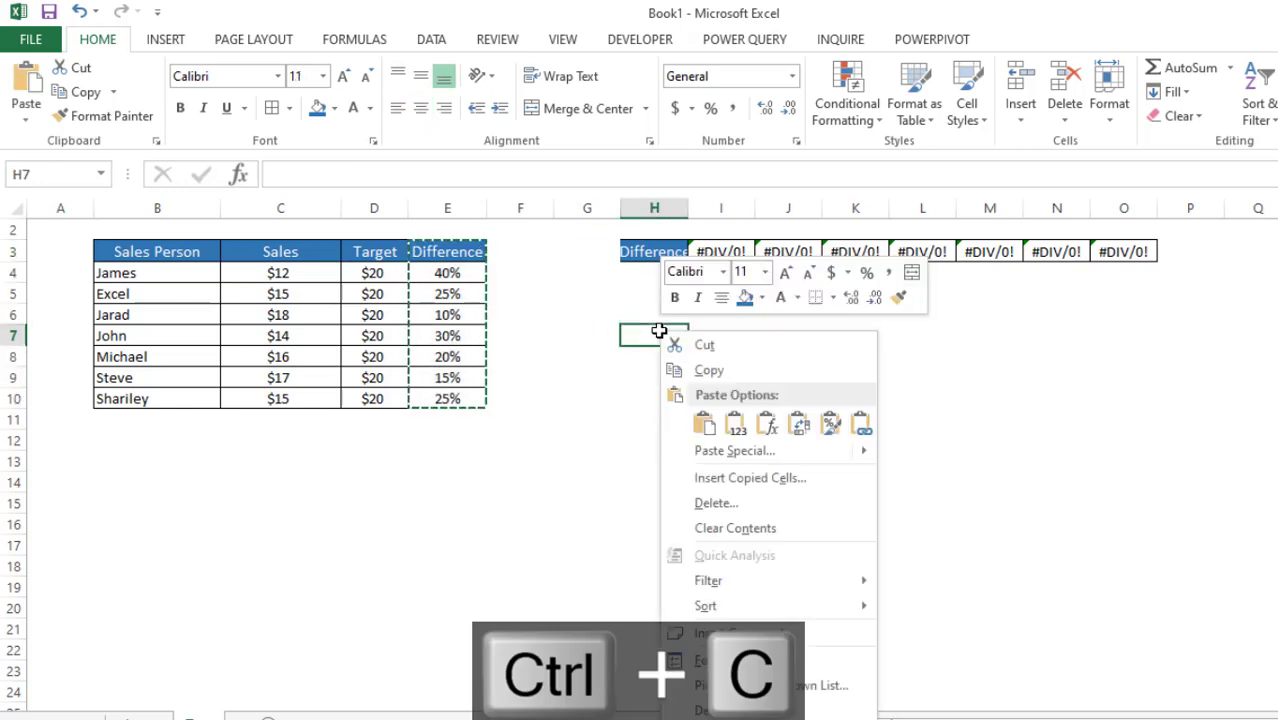
left_click(861, 425)
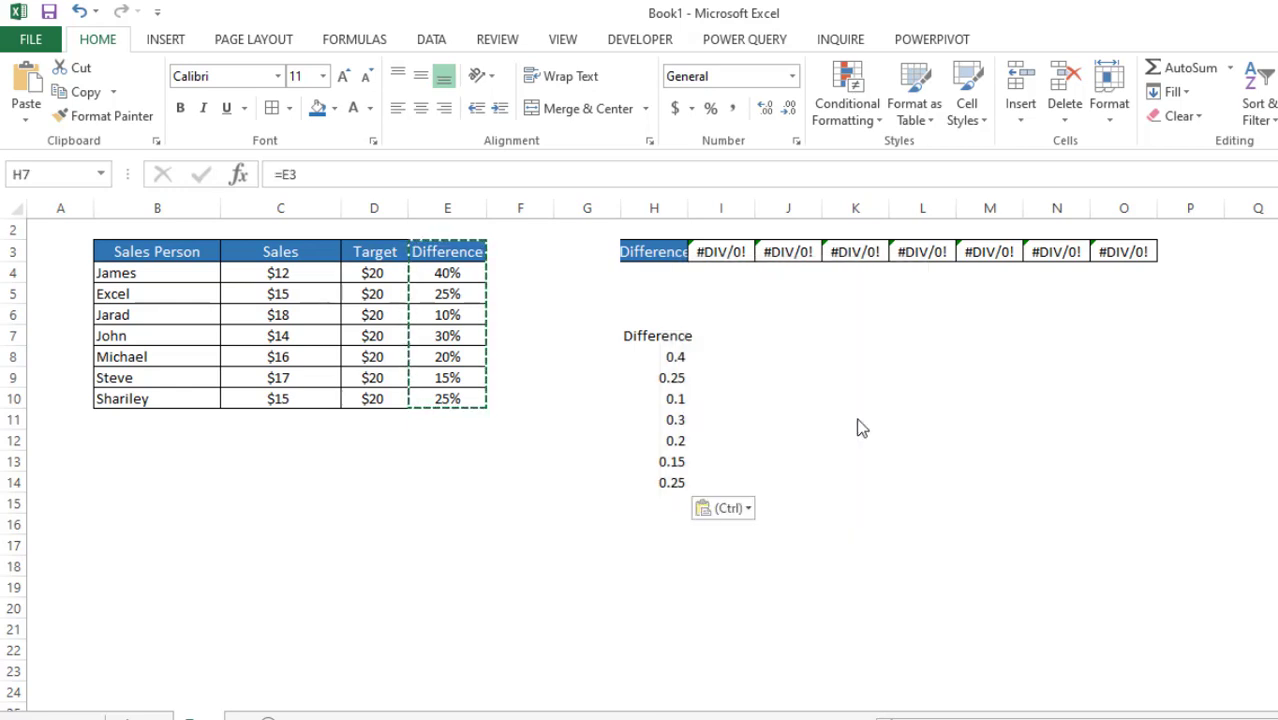
left_click(665, 357)
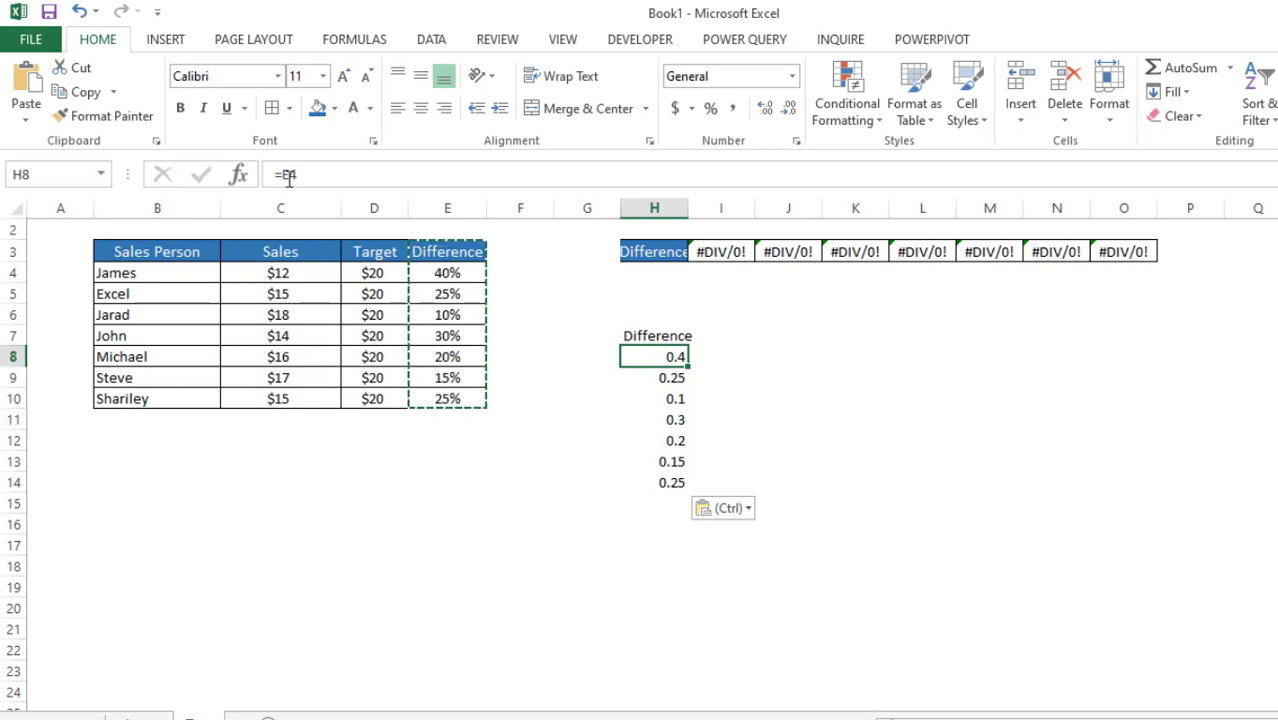
Step: Replace every = with #= in the linked cells H8:H14 to turn the formulas into text
left_click_drag(667, 356, 664, 484)
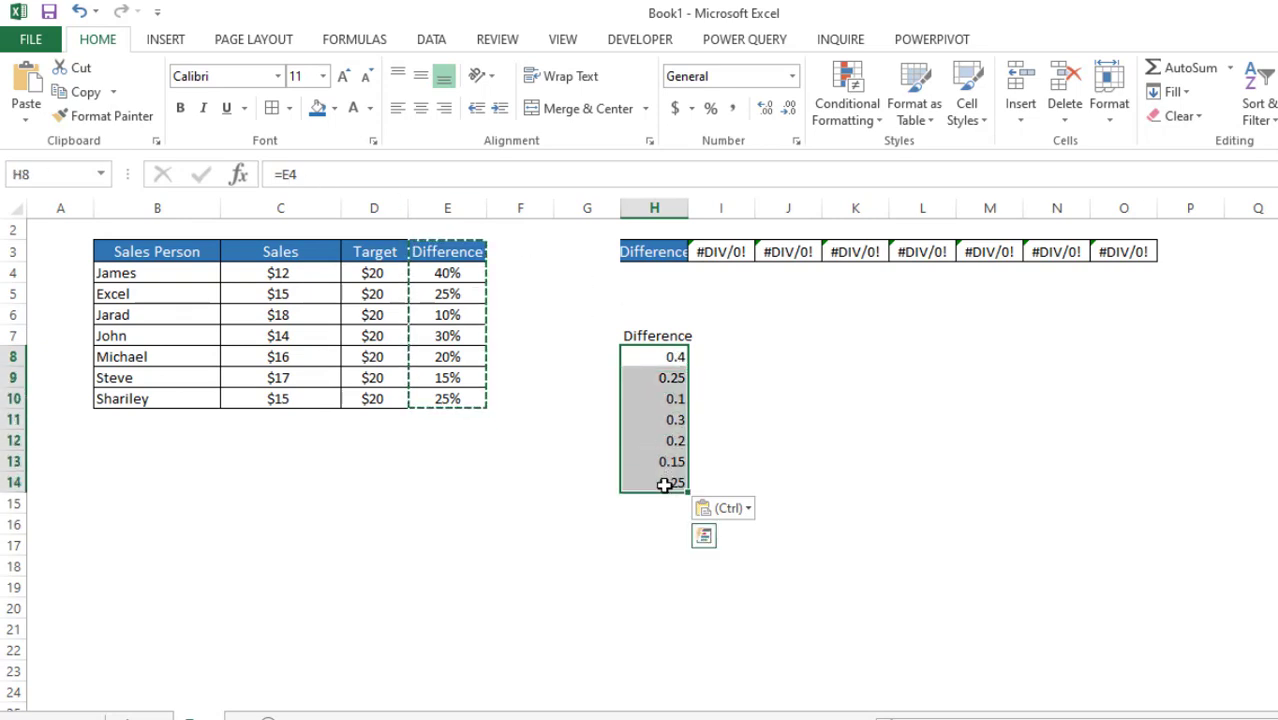
key("ctrl+h")
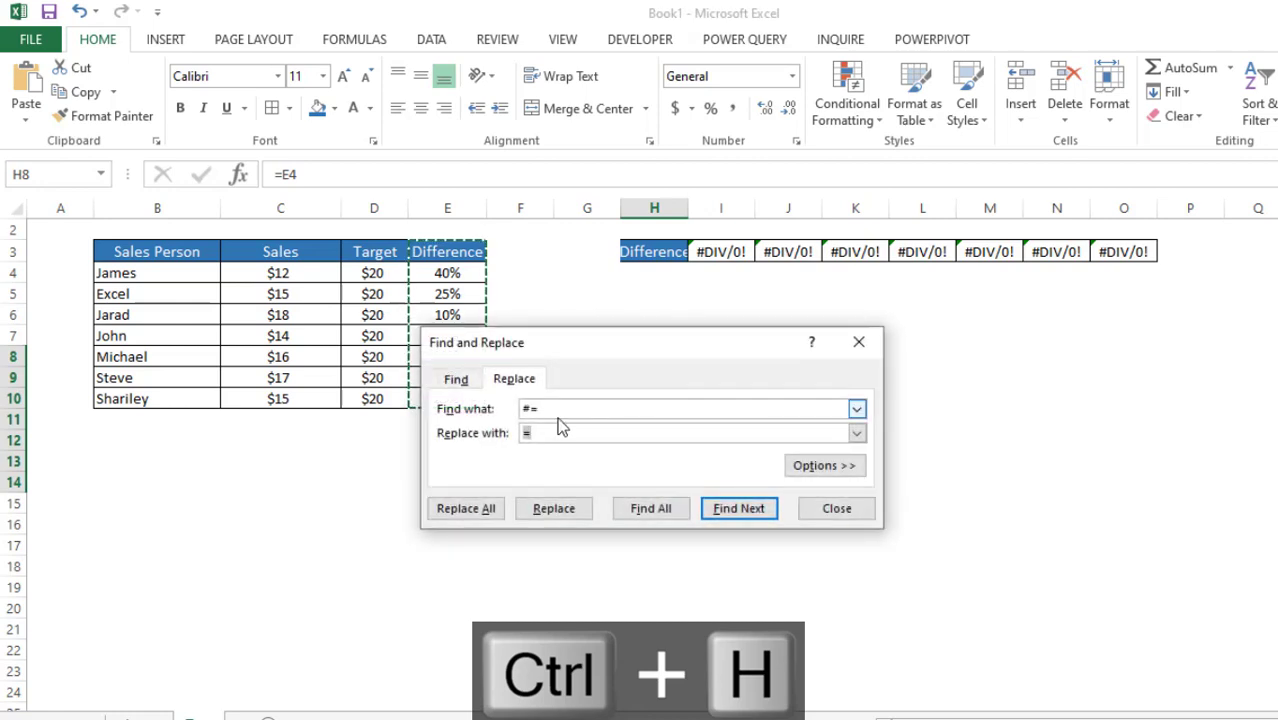
left_click(546, 407)
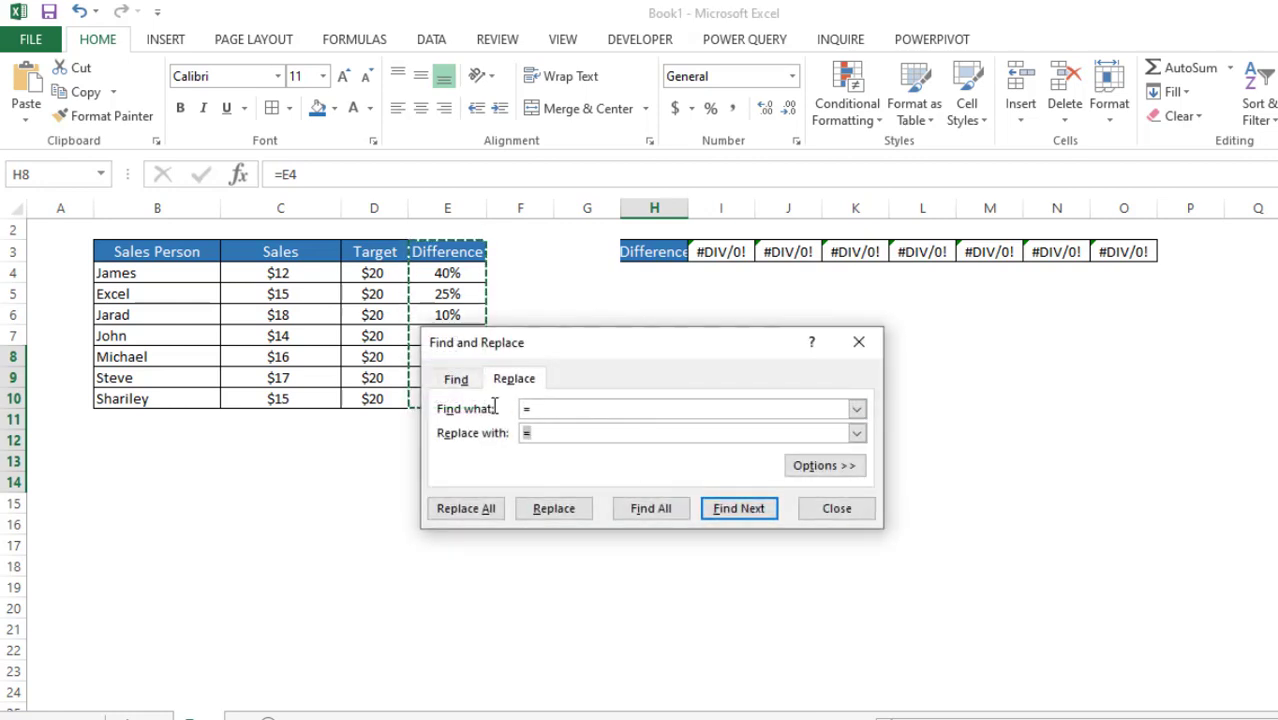
type("#")
left_click(469, 520)
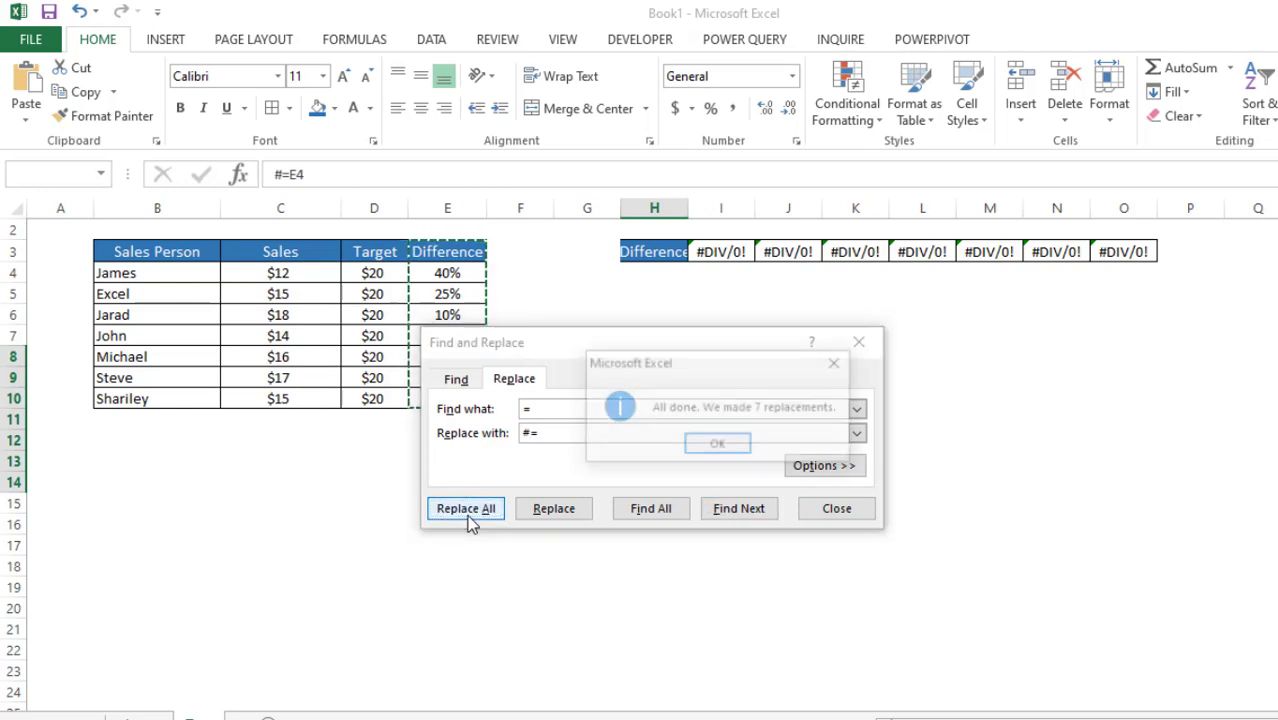
left_click(757, 443)
left_click(843, 511)
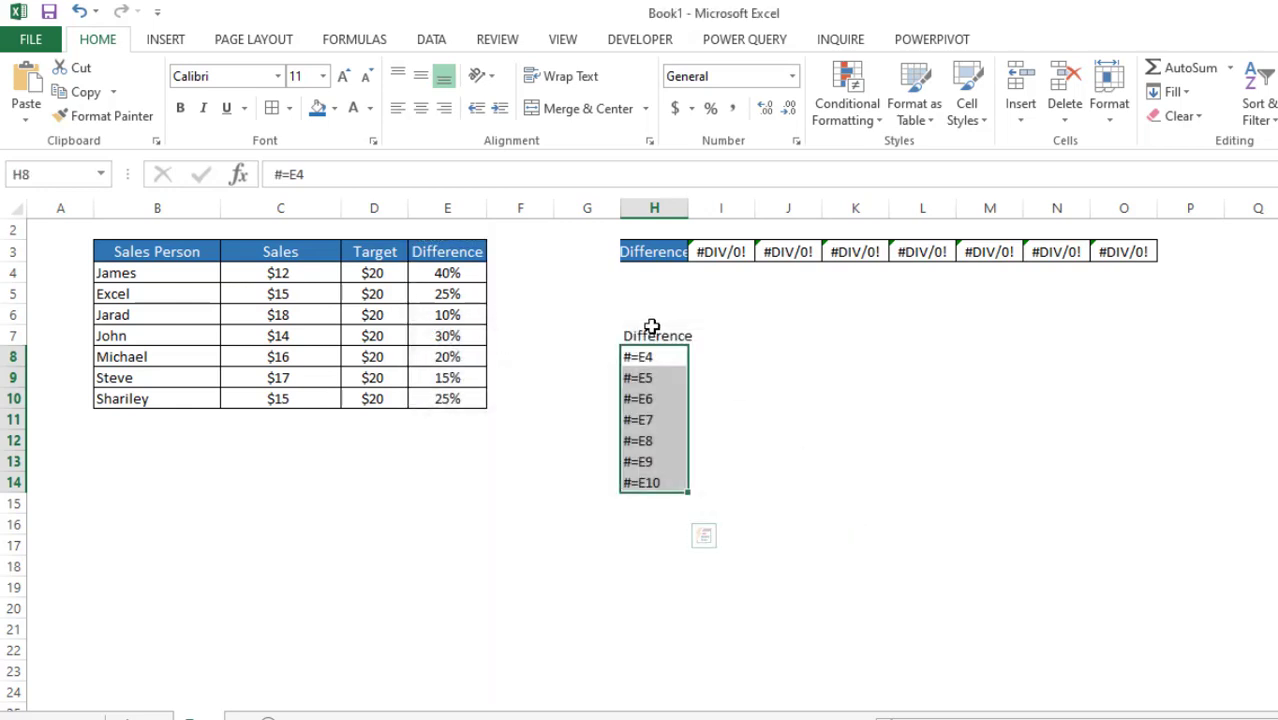
Step: Copy the #= text cells H8:H14 and paste them transposed starting at I3
left_click_drag(652, 357, 648, 482)
key("ctrl+c")
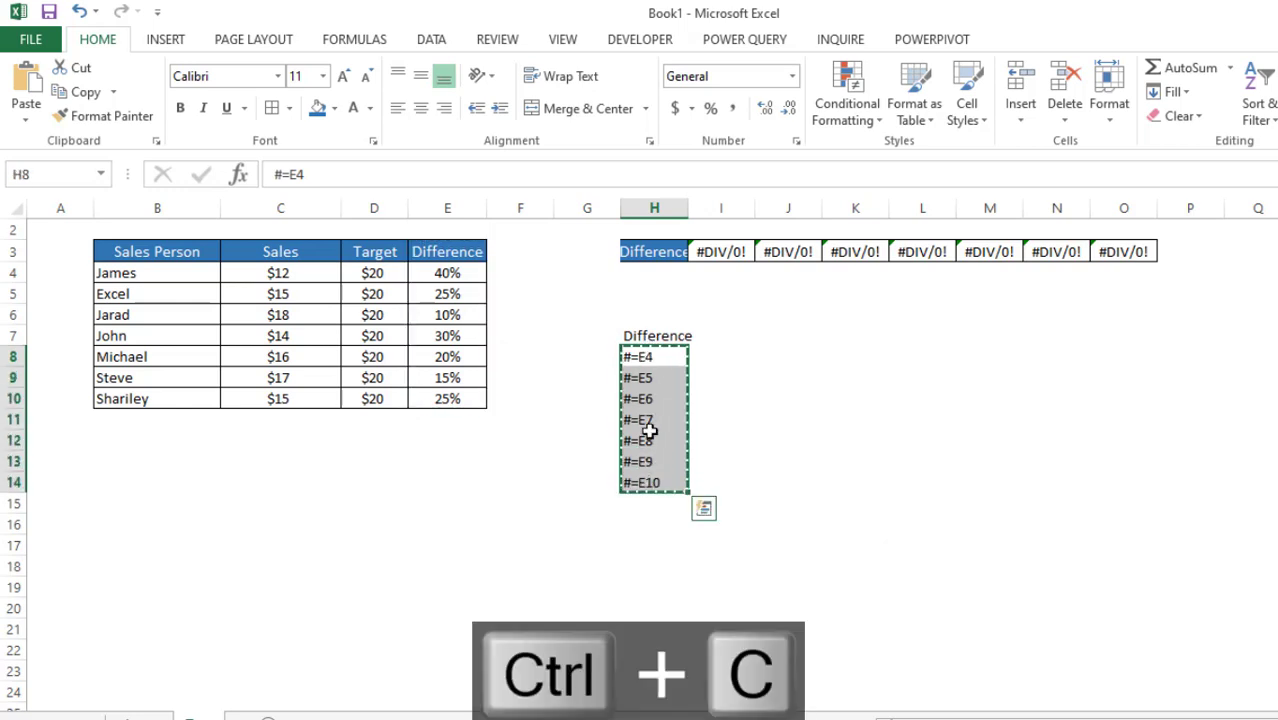
left_click(736, 251)
right_click(738, 254)
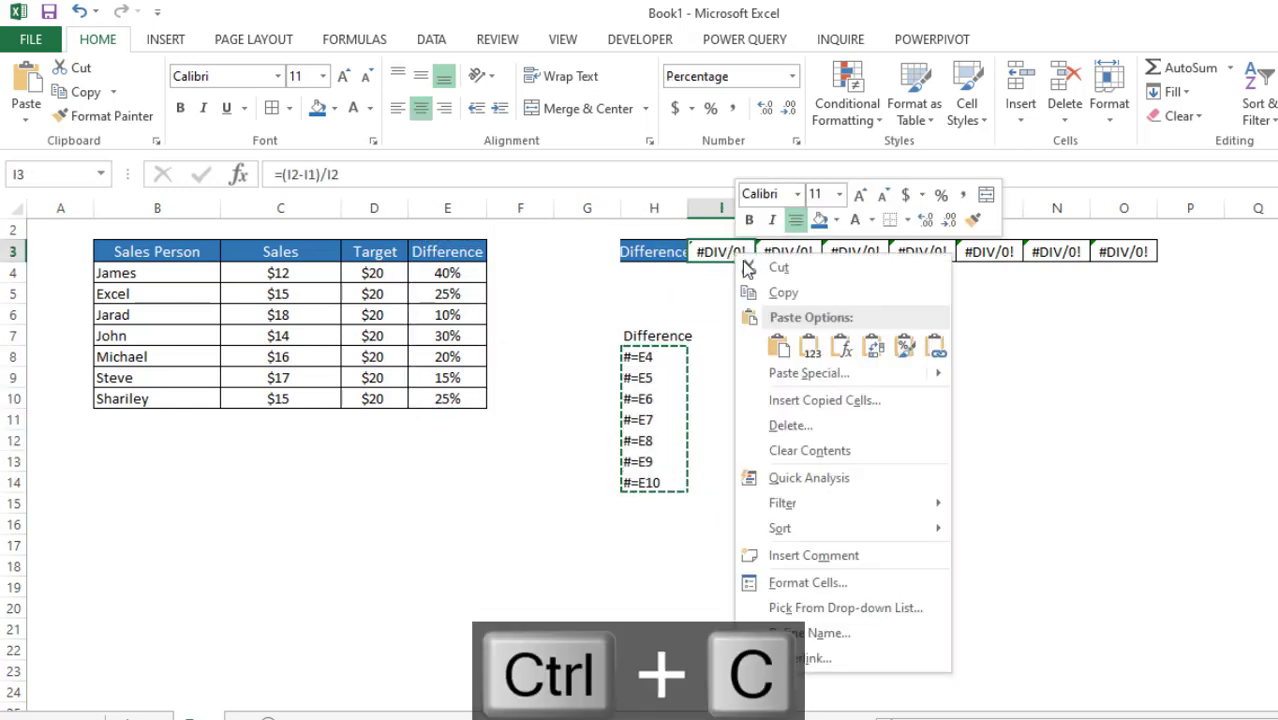
left_click(873, 347)
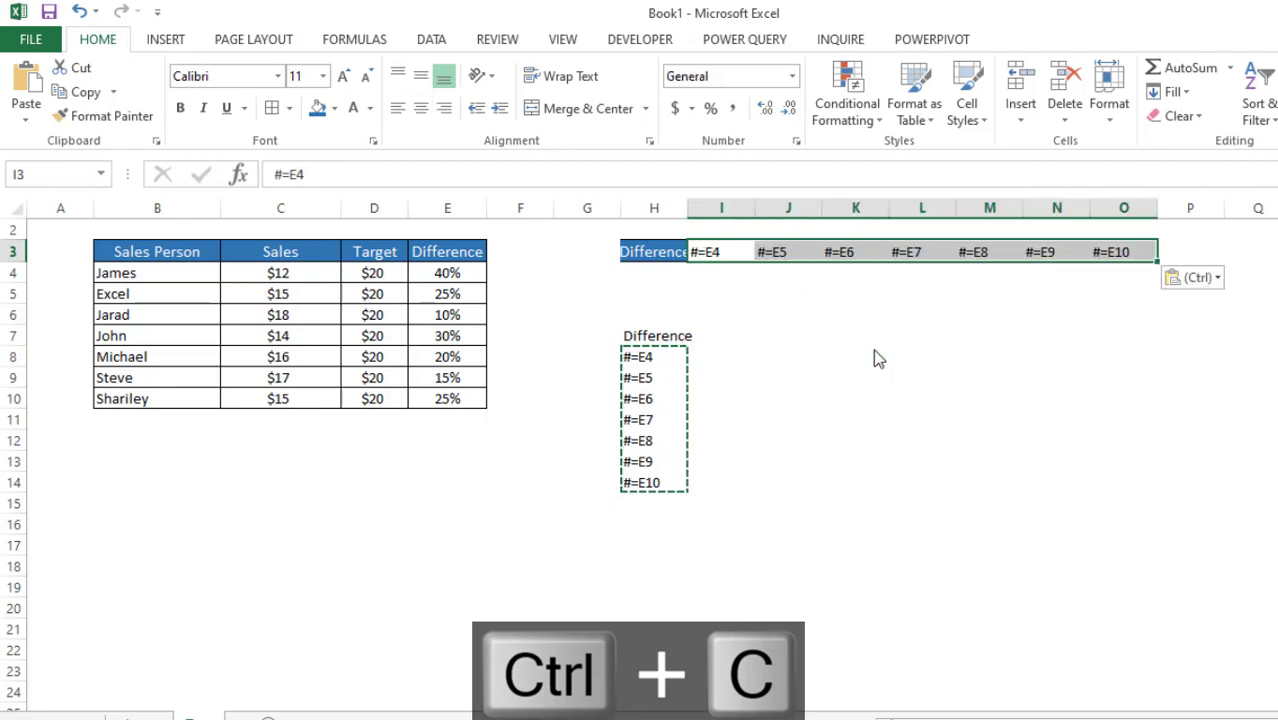
Step: Replace every #= with = in the transposed cells I3:O3 to restore the link formulas, and check the resulting cells
key("ctrl+h")
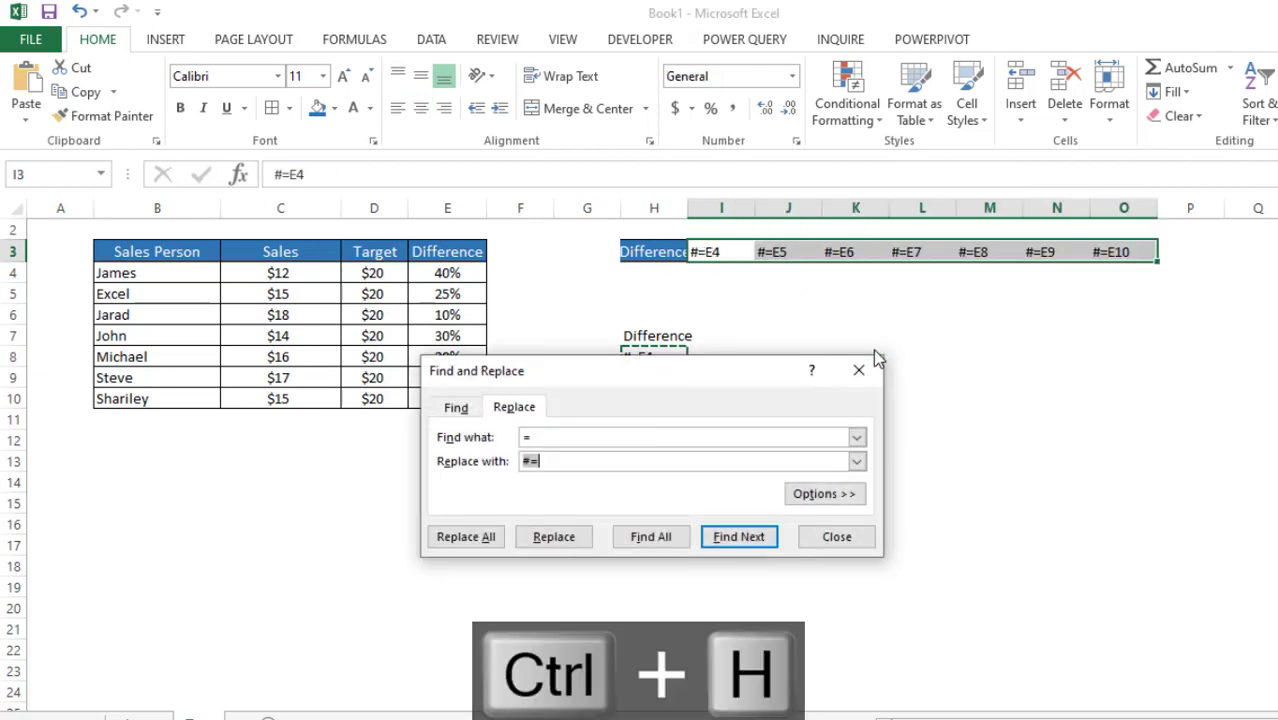
key("ctrl+x")
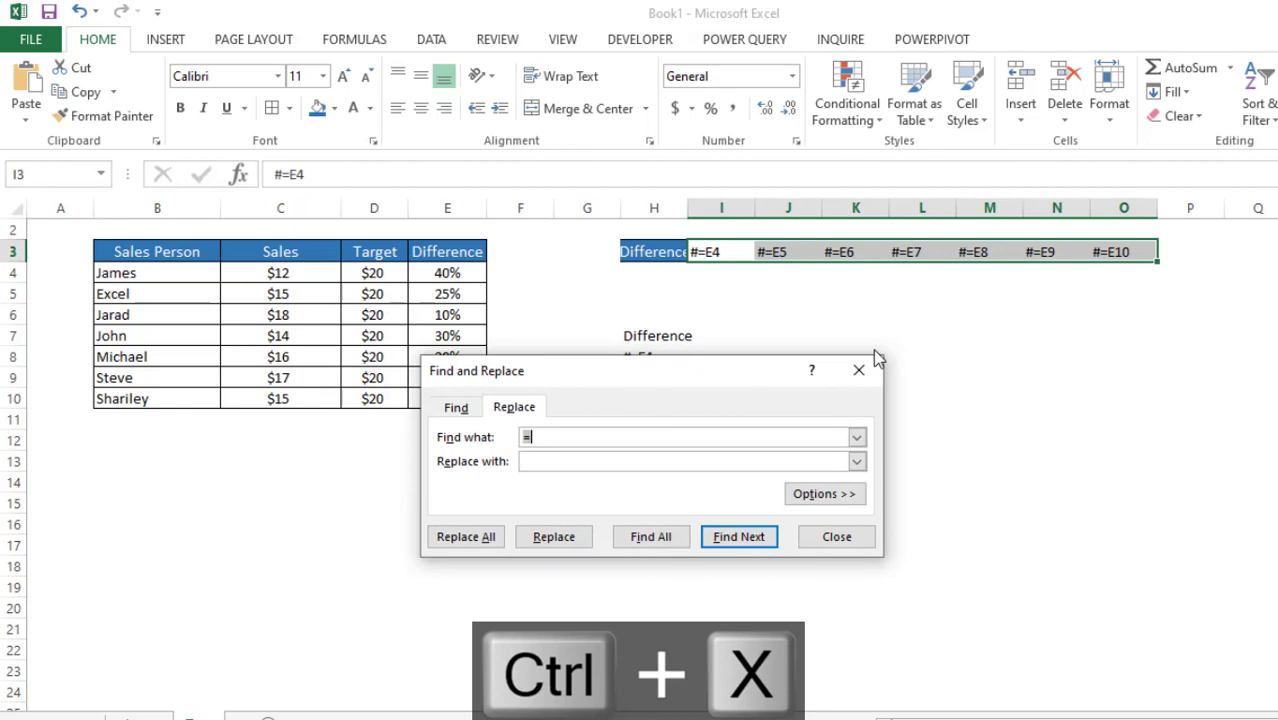
key("ctrl+v")
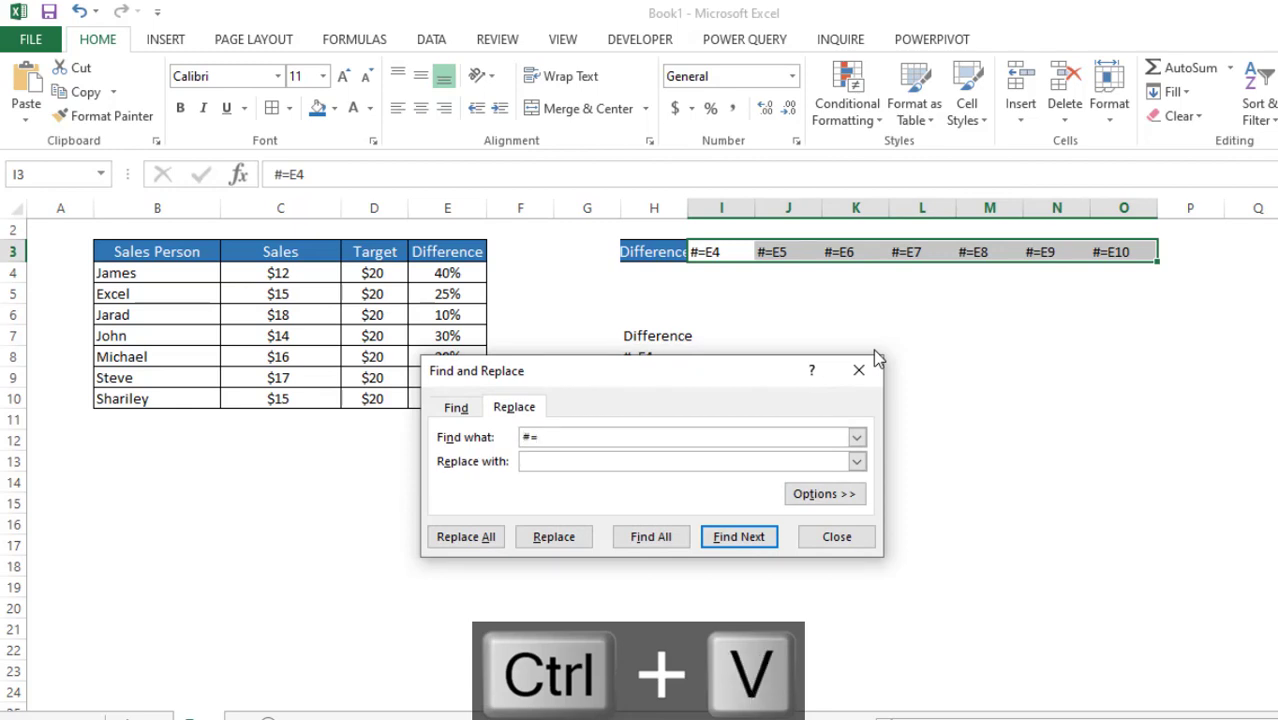
left_click(433, 545)
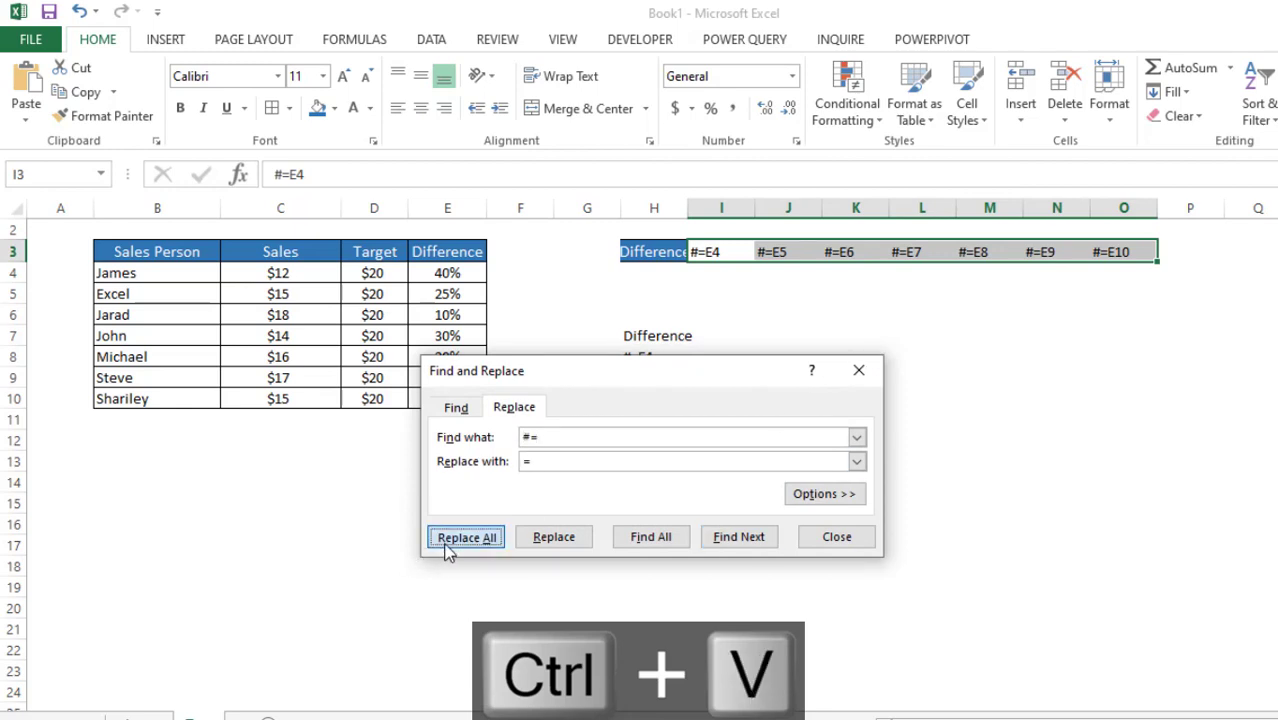
left_click(731, 452)
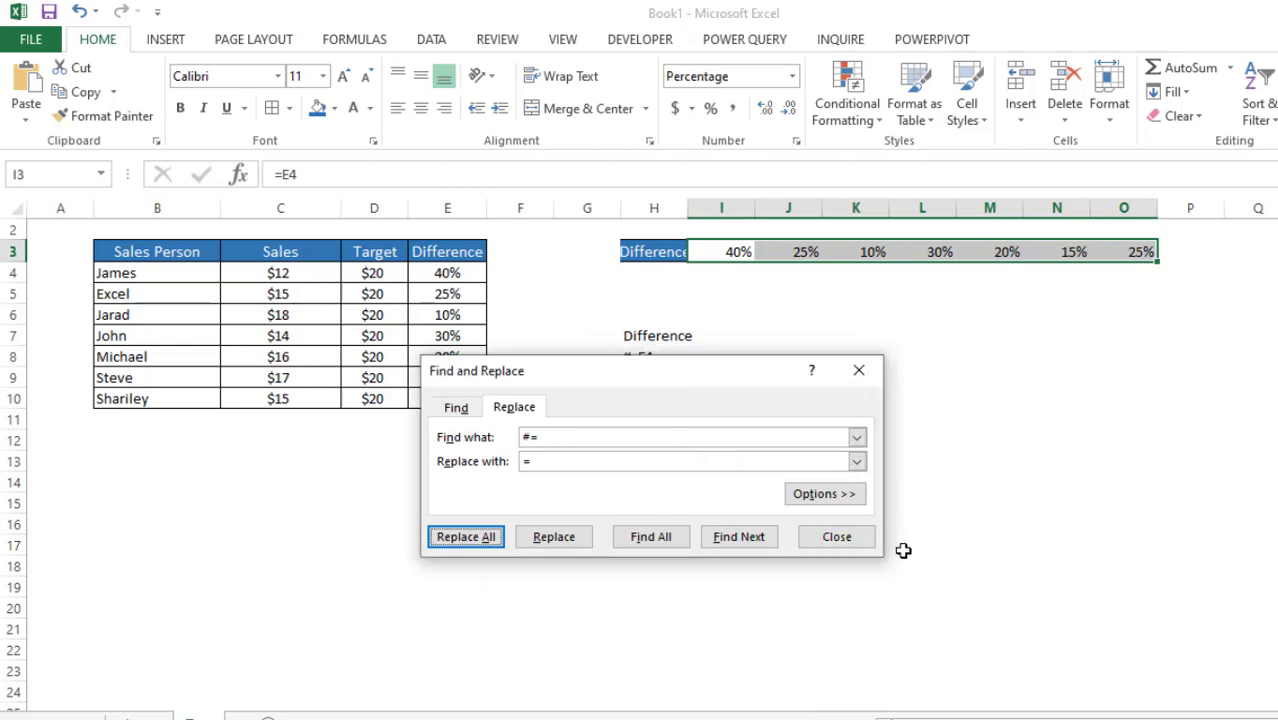
left_click(852, 545)
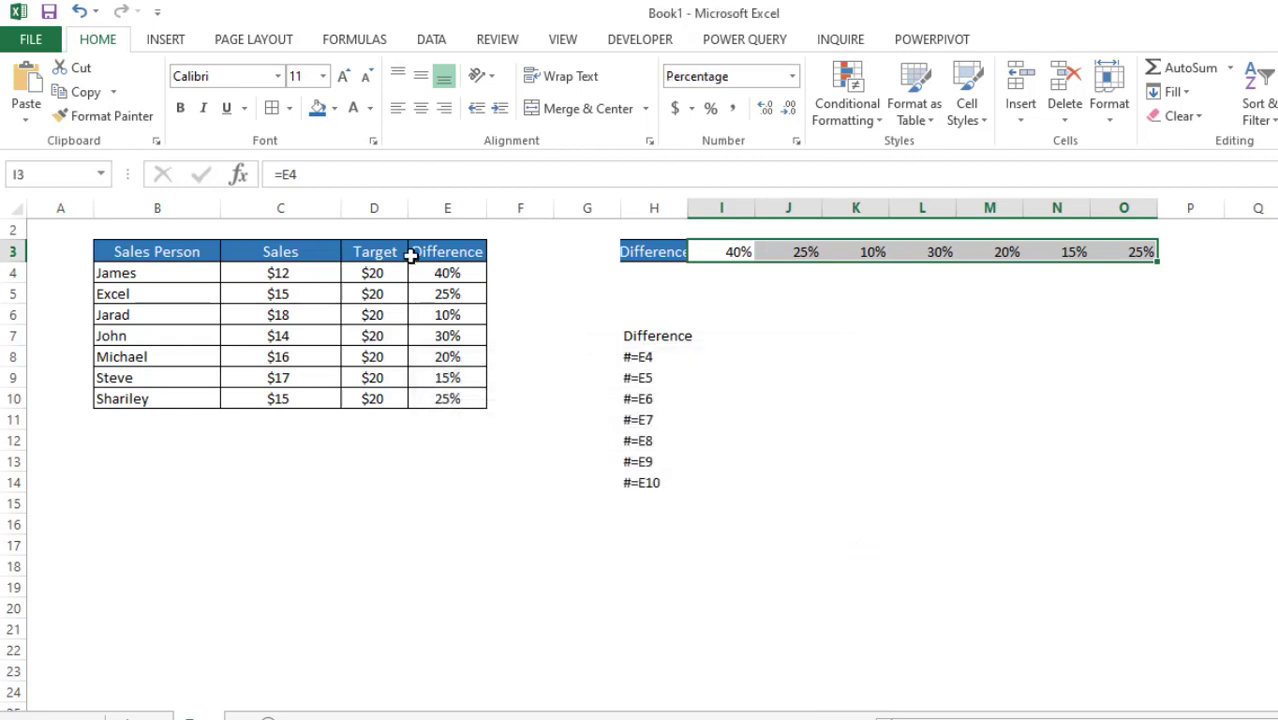
left_click(736, 251)
left_click(850, 252)
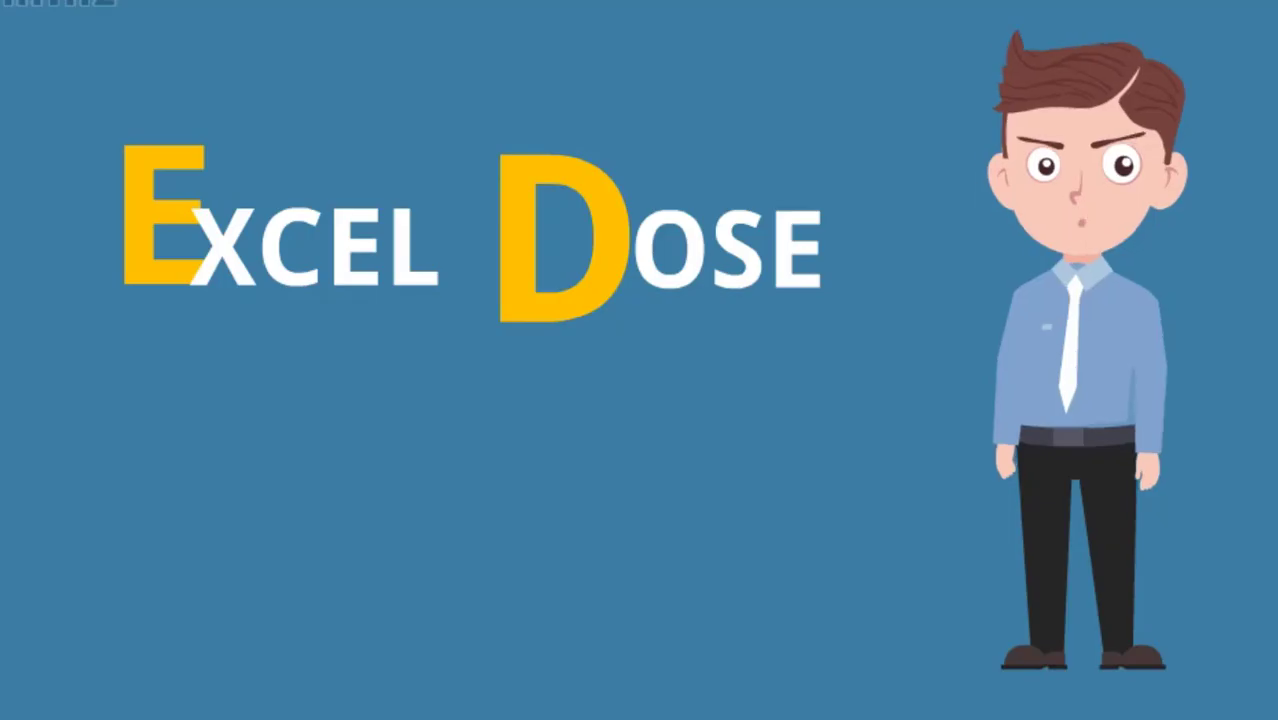